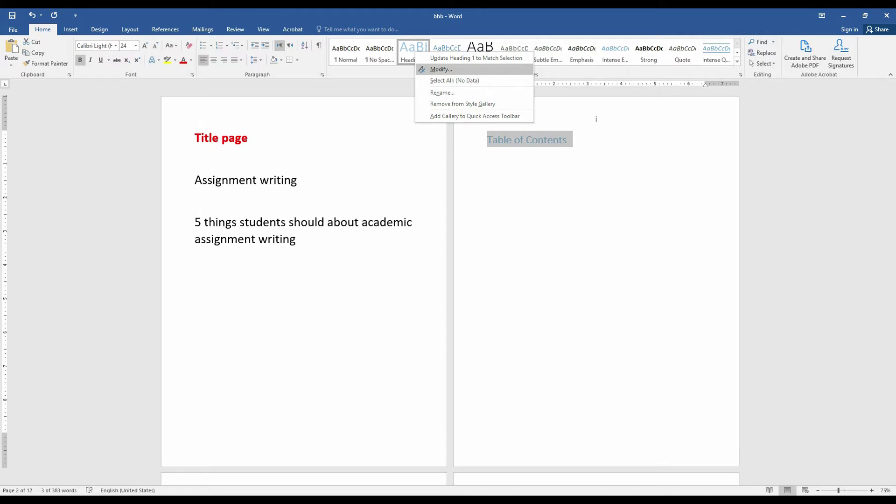
Modify the Heading 1 style to a 36 pt font size with centered alignment
key(Return)
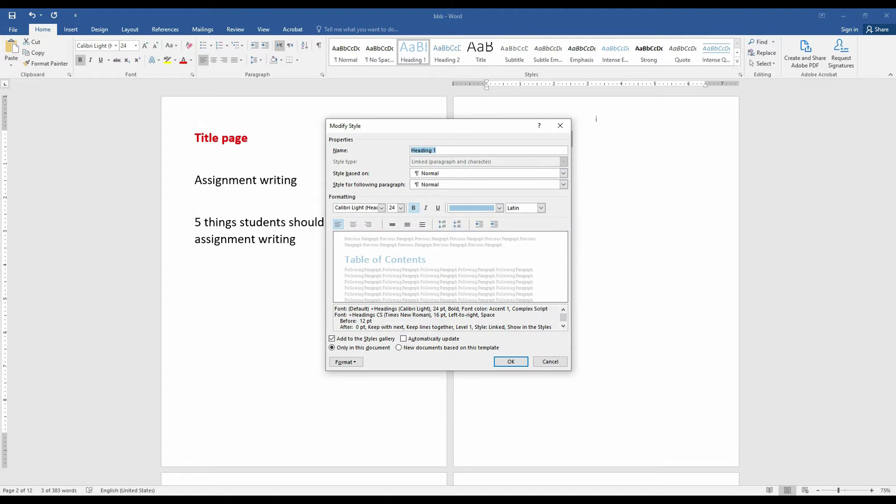
click(401, 208)
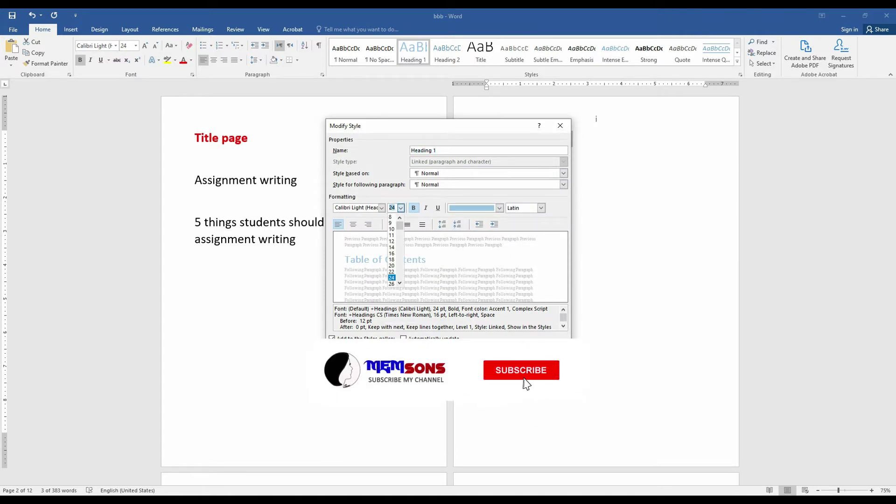
scroll(395, 250, down, 1)
key(Down)
key(Down)
key(Down)
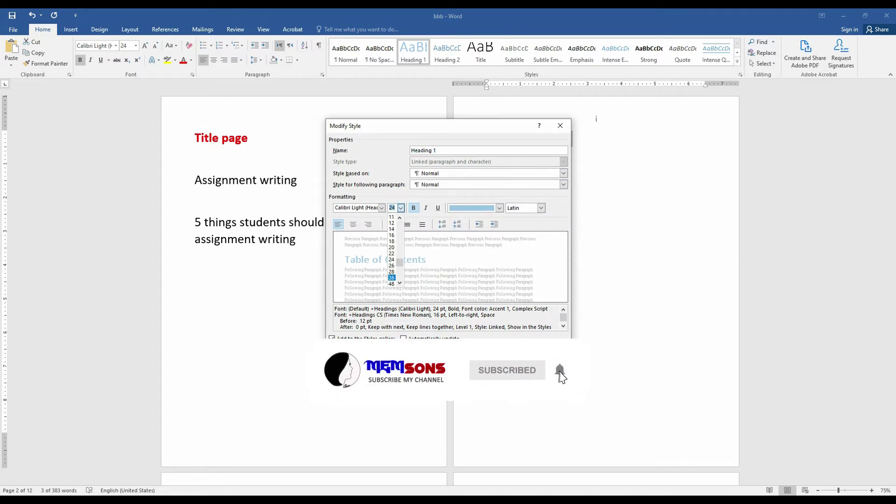
key(Return)
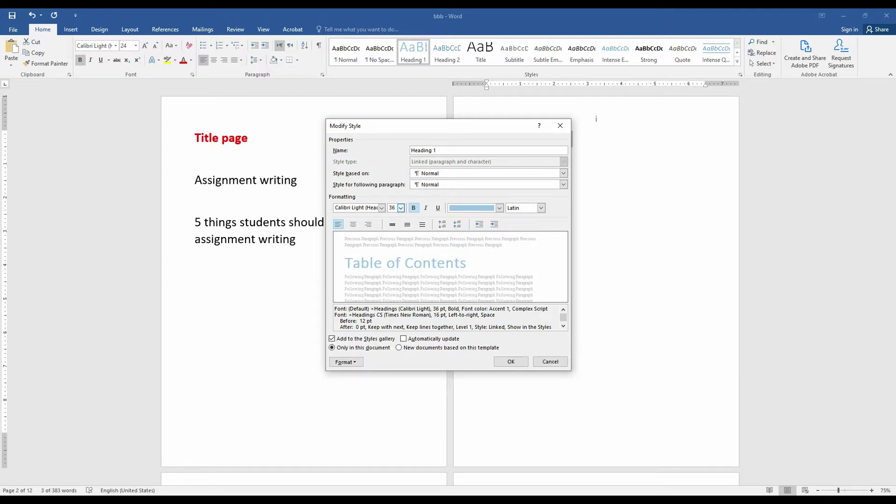
key(ctrl+e)
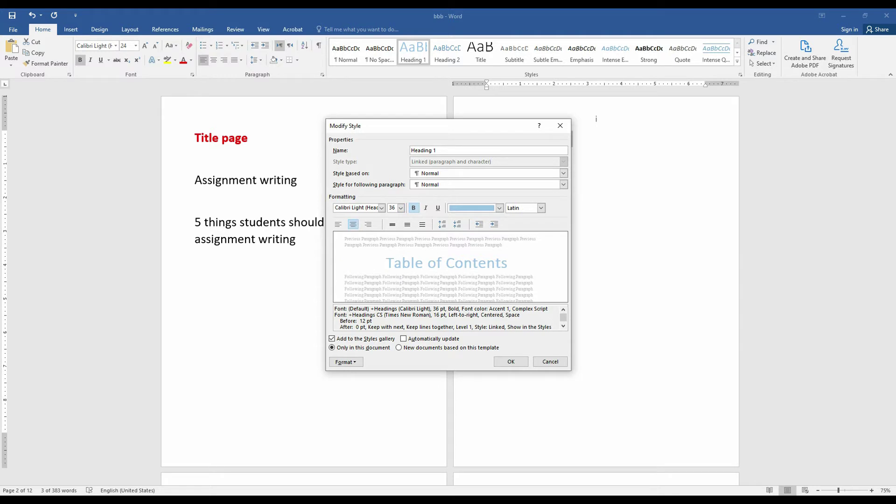
key(Return)
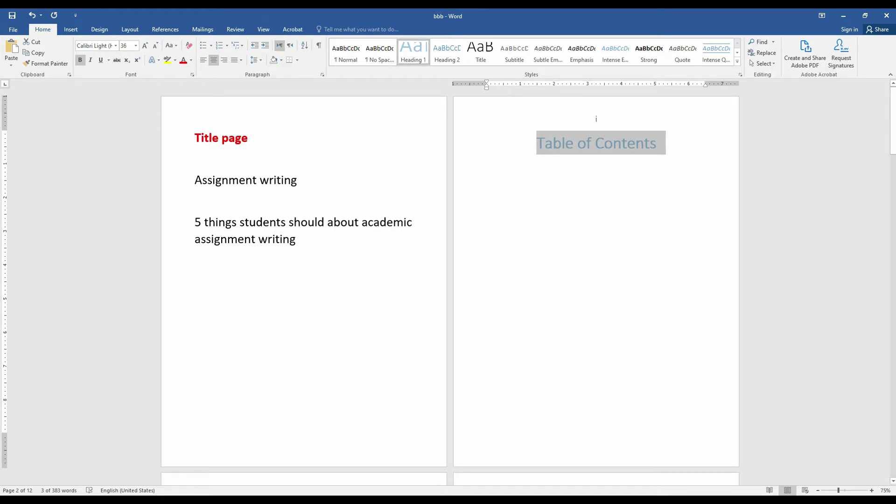
scroll(451, 280, down, 1)
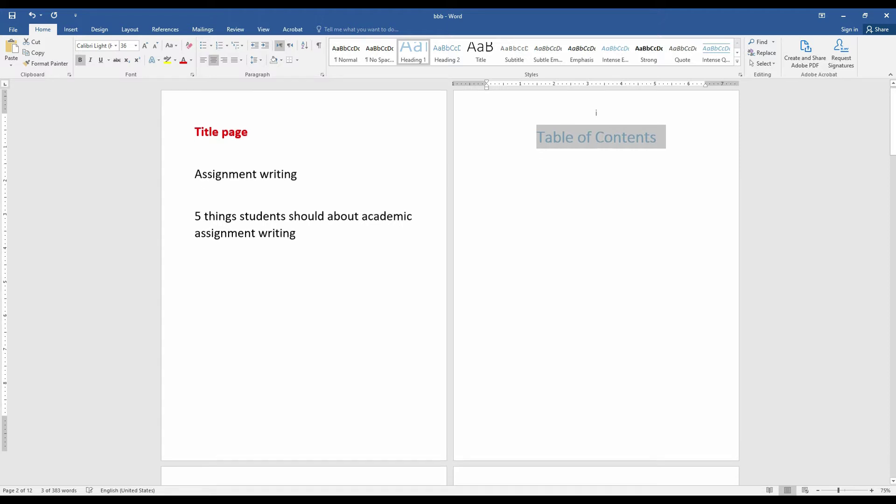
scroll(450, 280, down, 1)
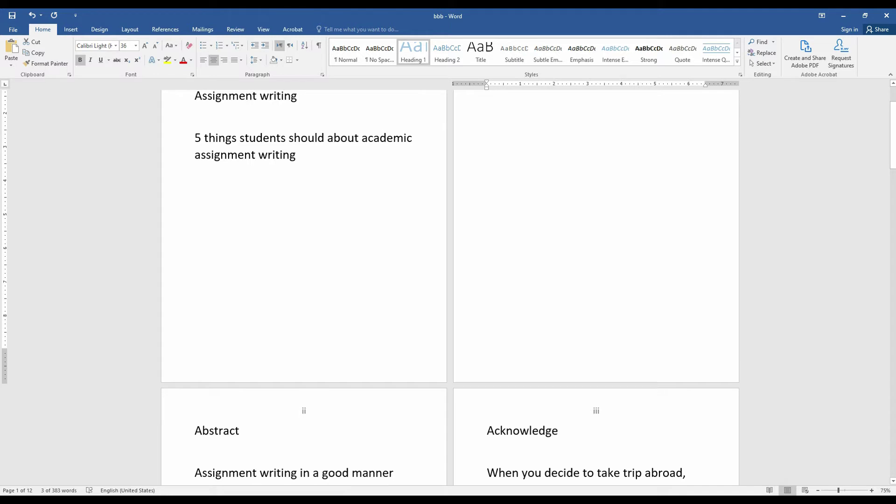
scroll(450, 288, up, 2)
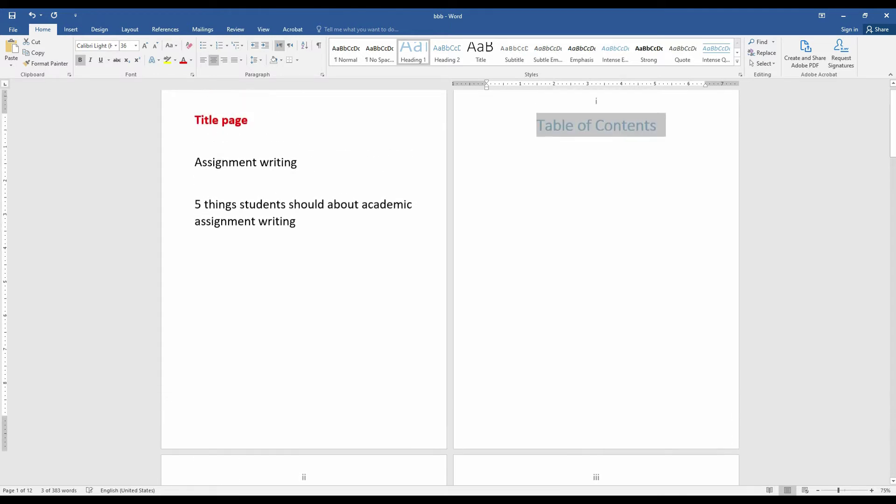
click(556, 146)
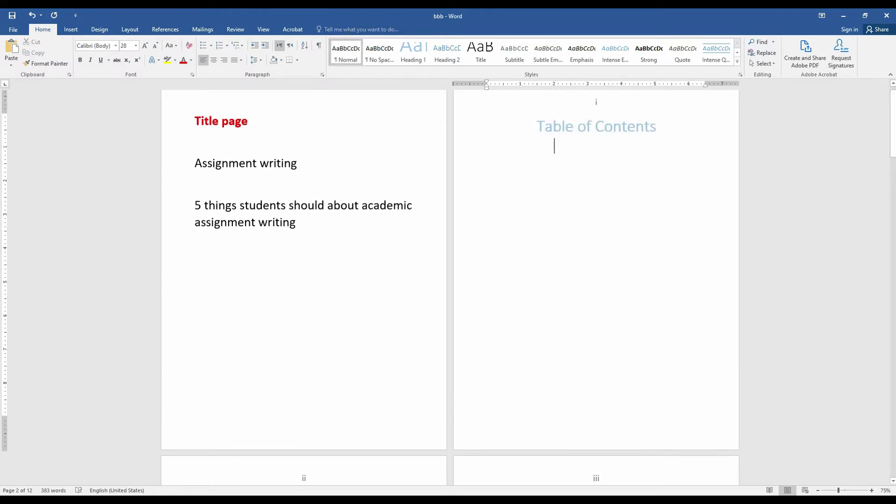
drag(537, 126, 665, 126)
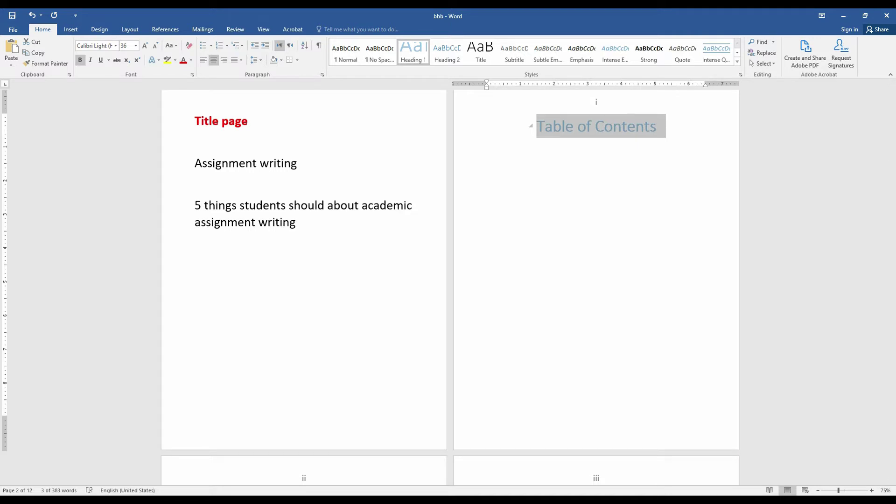
click(554, 146)
drag(658, 127, 537, 127)
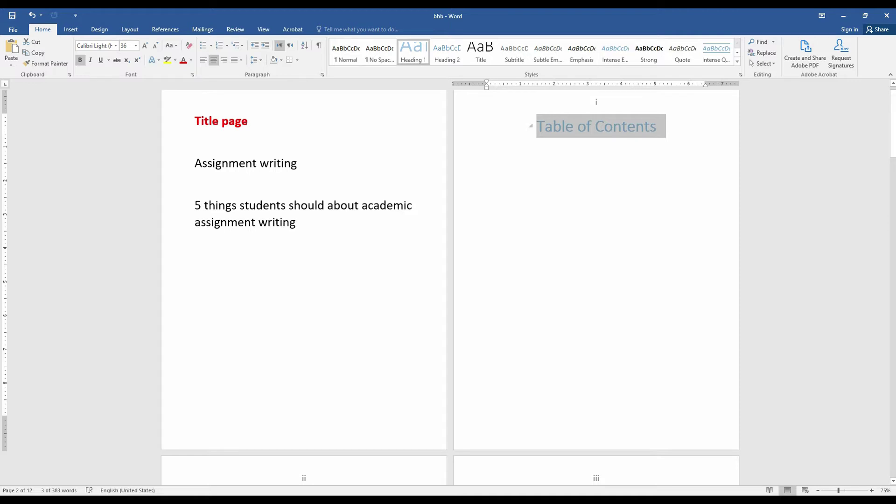
Apply the Heading 1 style to the "Abstract" and "Acknowledge" titles on pages ii and iii
scroll(450, 286, down, 5)
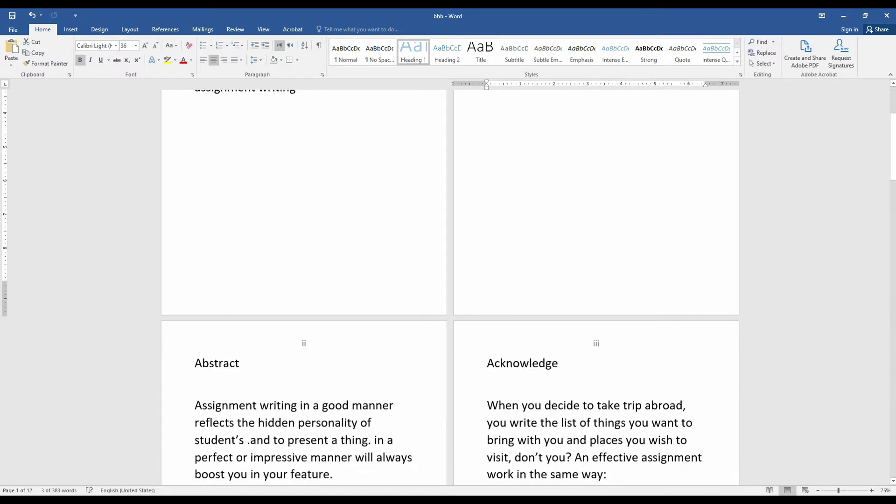
drag(240, 365, 194, 365)
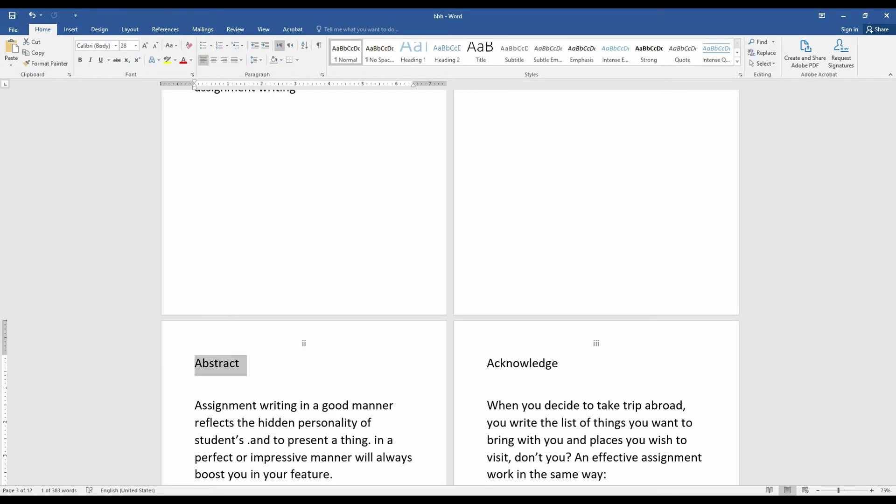
key(ctrl+alt+1)
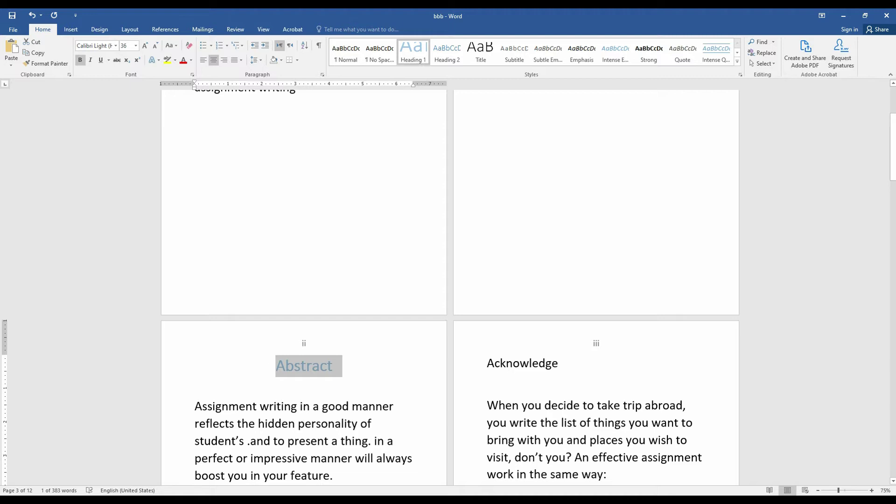
click(559, 363)
drag(559, 363, 487, 363)
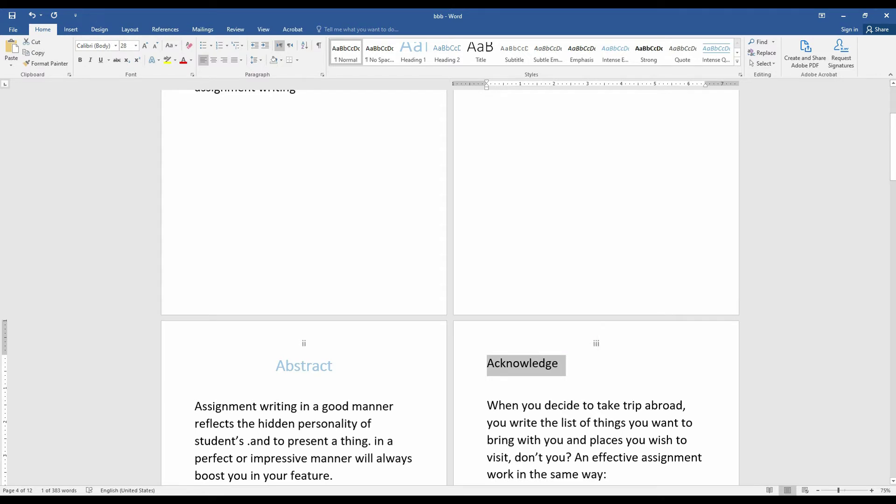
key(ctrl+alt+1)
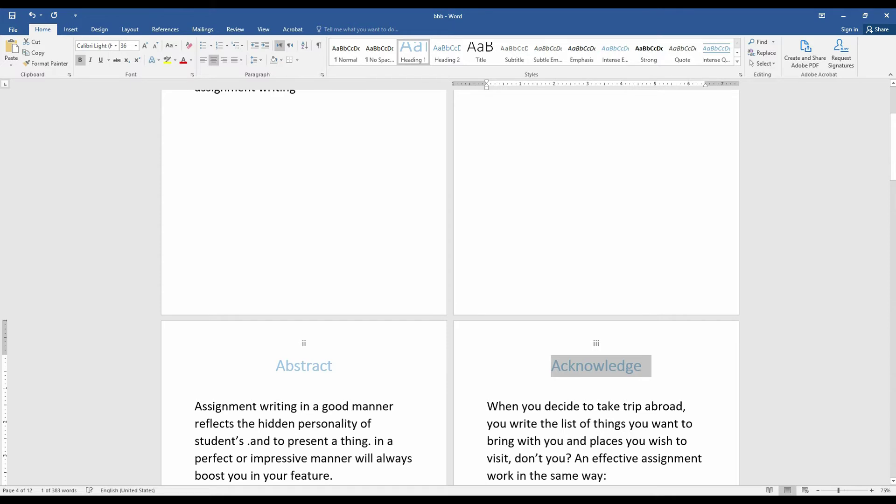
Apply the Heading 2 style to the "Introduction" title on page 1
scroll(450, 284, down, 7)
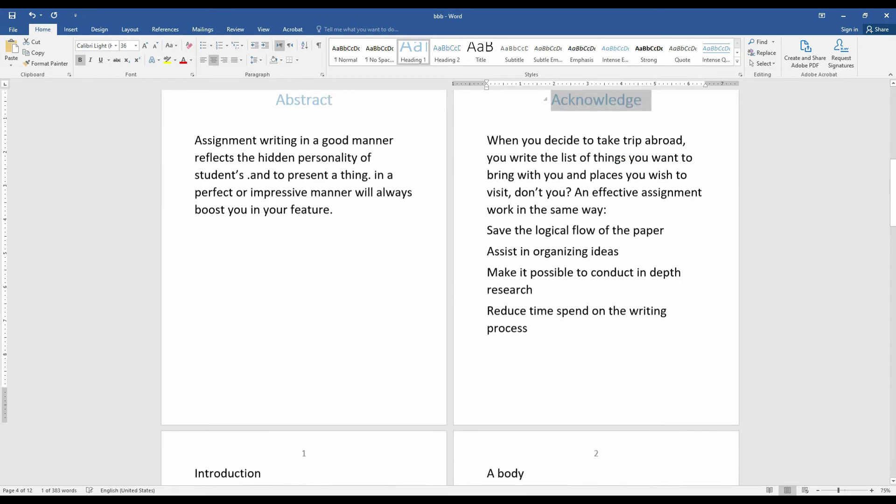
scroll(450, 285, down, 2)
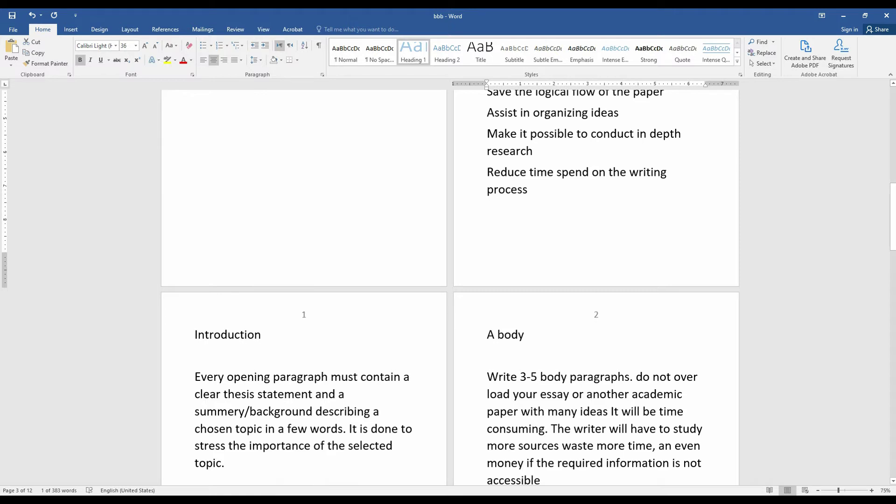
drag(263, 336, 195, 336)
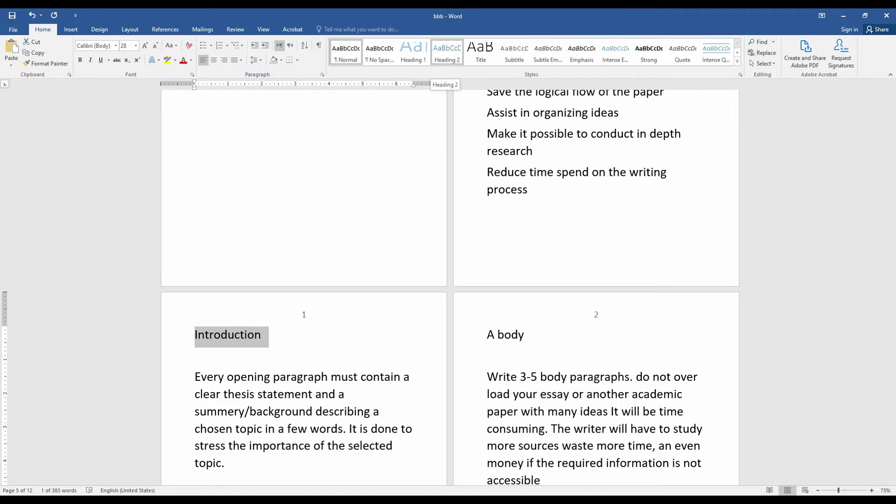
click(447, 51)
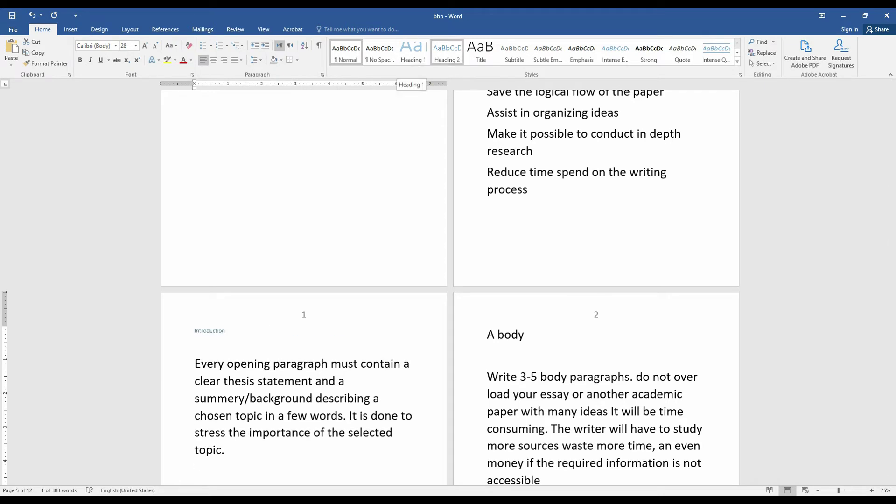
click(447, 52)
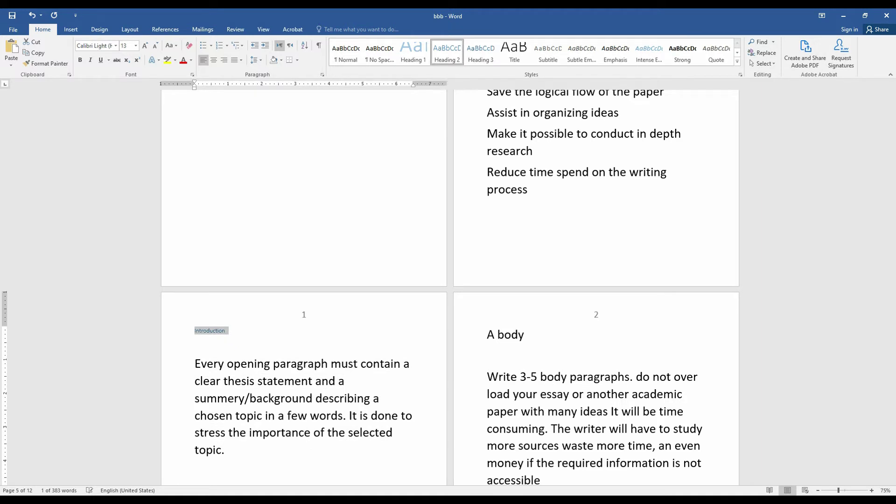
Modify the Heading 2 style to centered alignment and a 36 pt font size
right_click(449, 49)
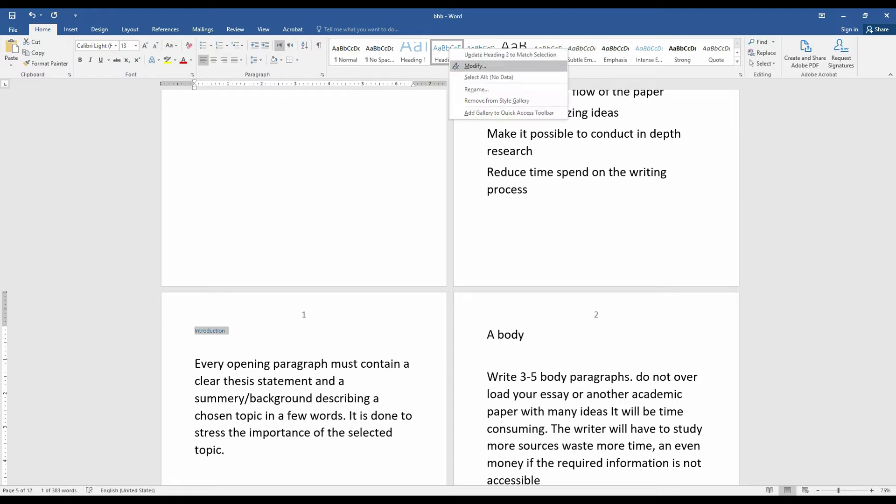
click(475, 66)
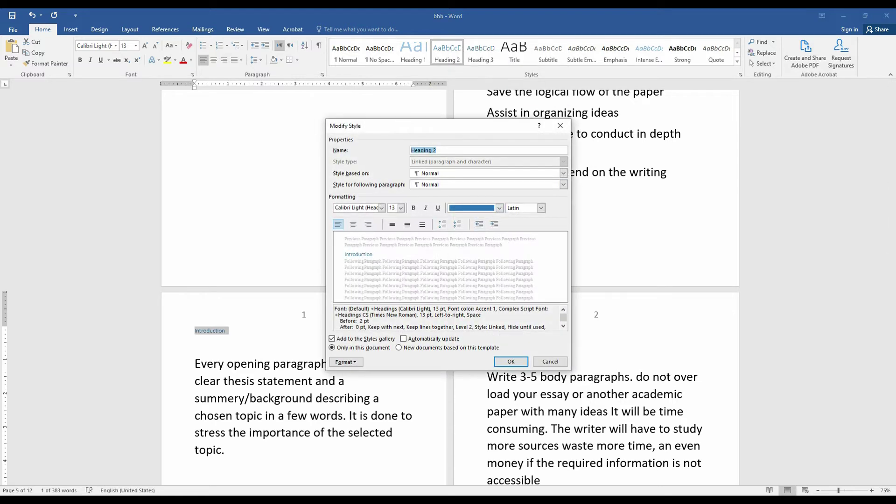
click(353, 224)
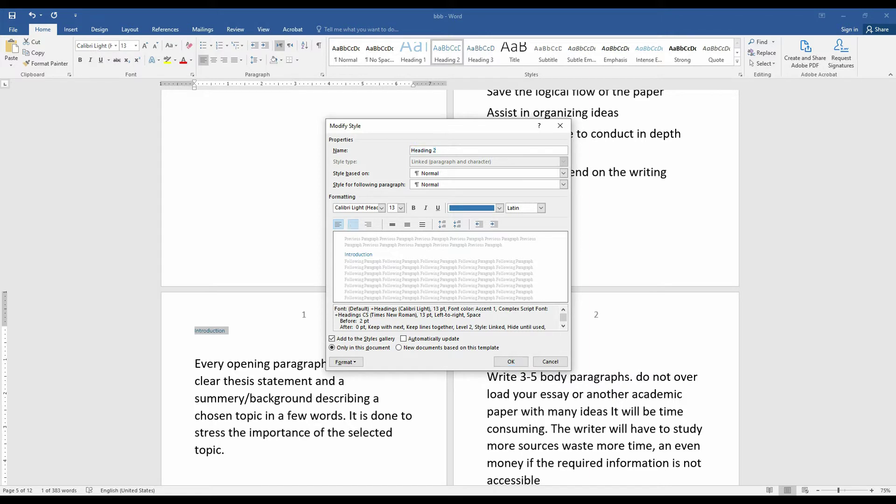
click(402, 208)
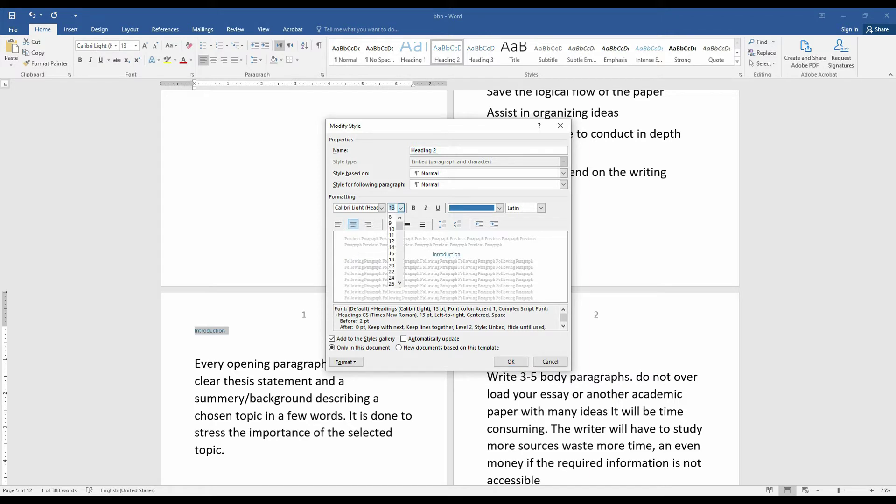
scroll(392, 250, down, 2)
click(392, 271)
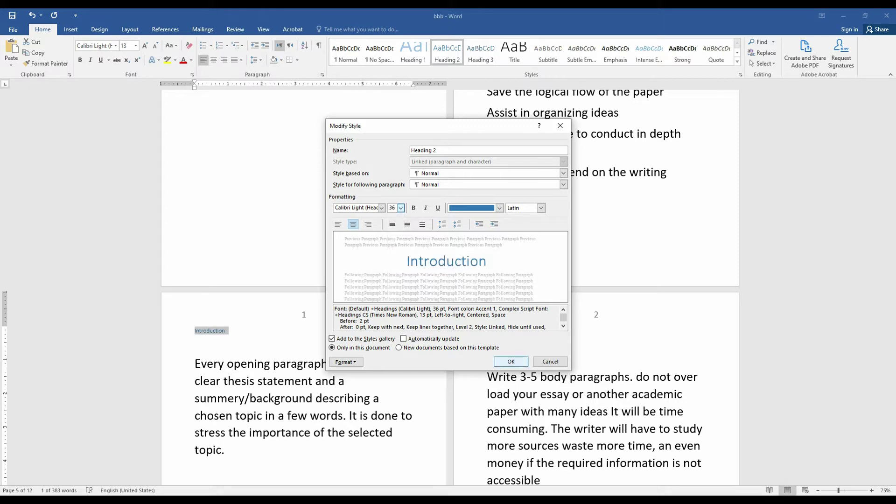
click(510, 362)
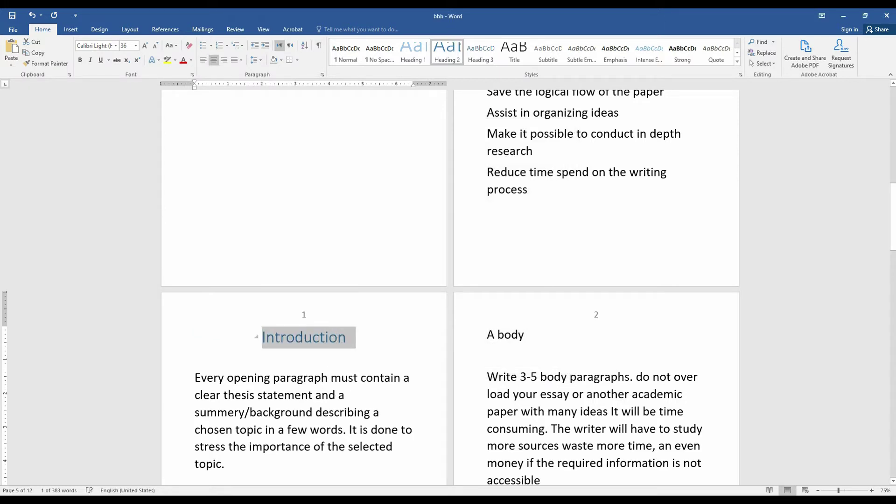
Copy the formatting of the "Introduction" heading and give the "A body" title on page 2 the Heading 2 style
click(344, 358)
drag(347, 339, 260, 340)
key(ctrl+shift+c)
drag(487, 335, 532, 336)
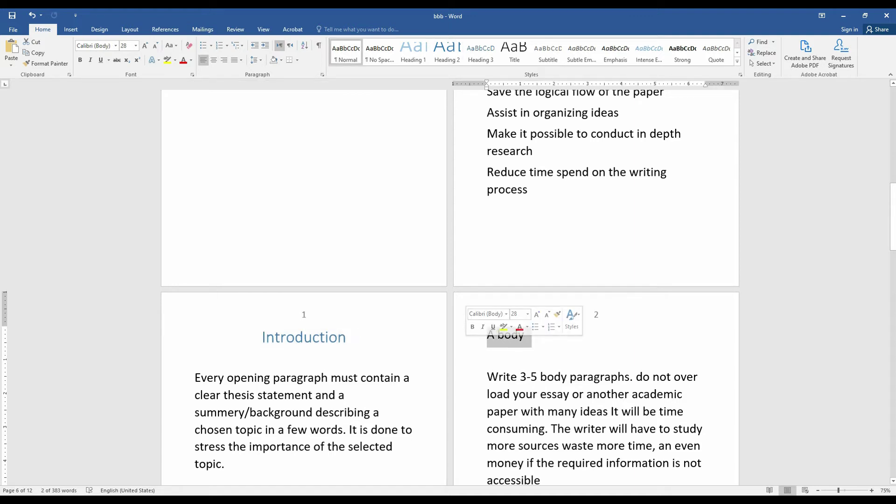
key(ctrl+alt+2)
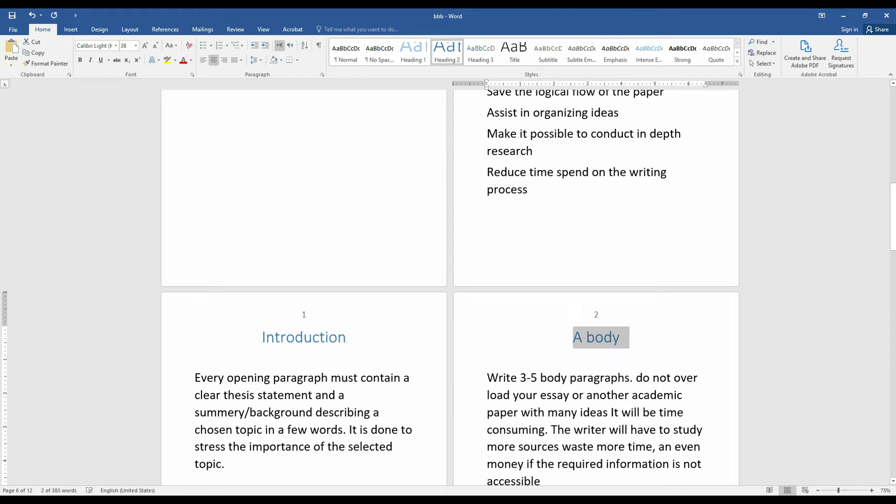
Apply the Heading 2 style to the "Continuity of ideas" and "Mind writer voice" titles on pages 3 and 4
scroll(450, 285, down, 10)
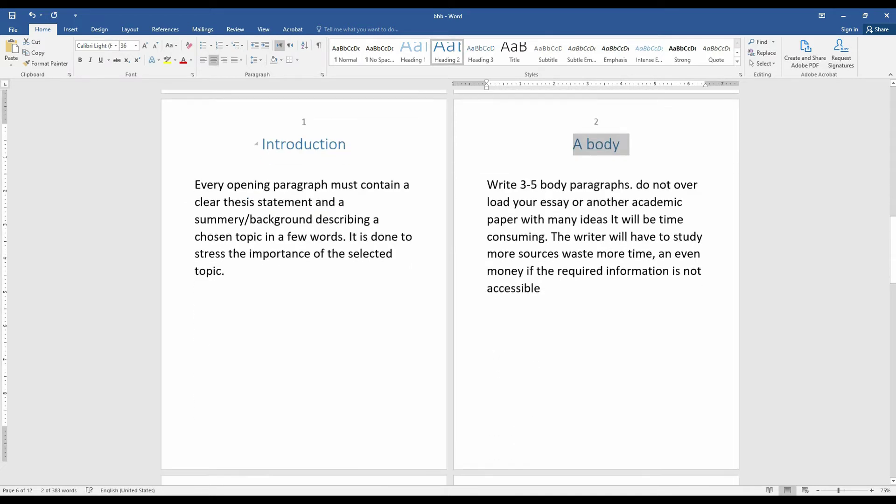
scroll(450, 285, down, 2)
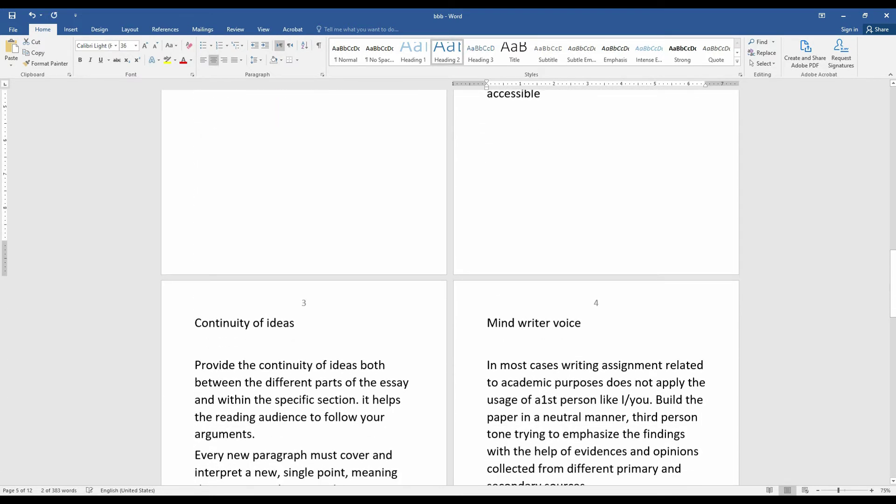
drag(302, 324, 195, 323)
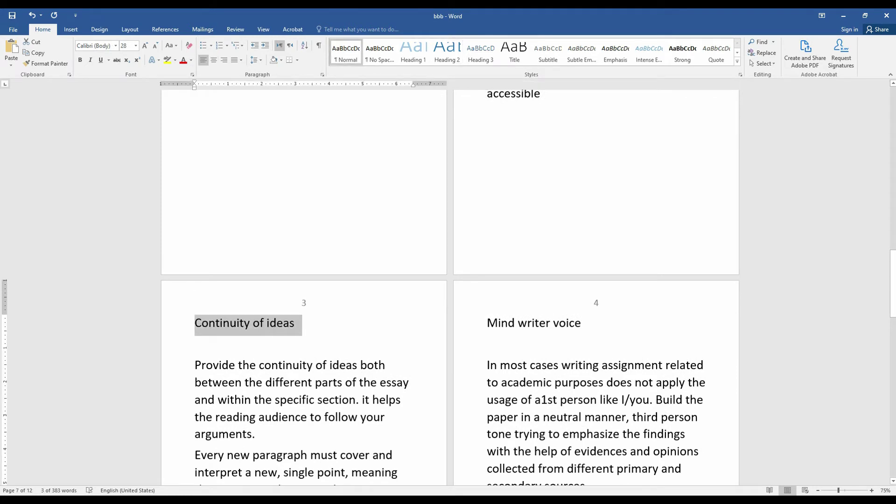
key(ctrl+alt+2)
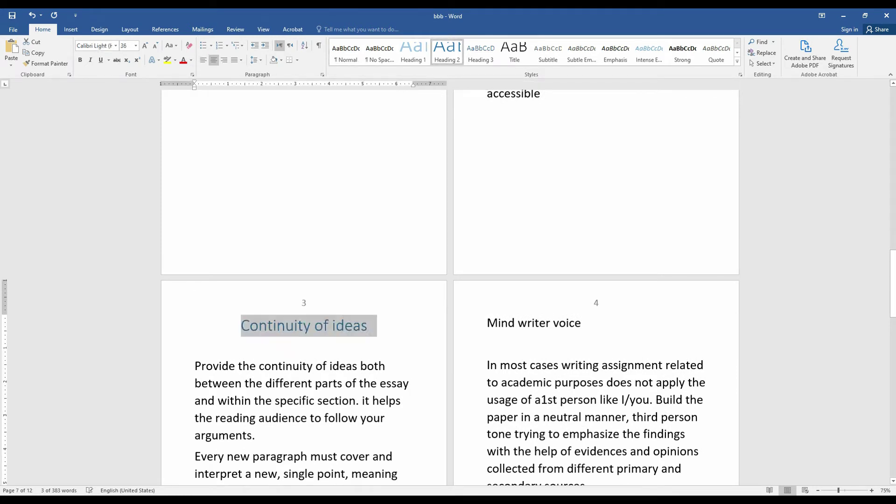
drag(587, 323, 487, 323)
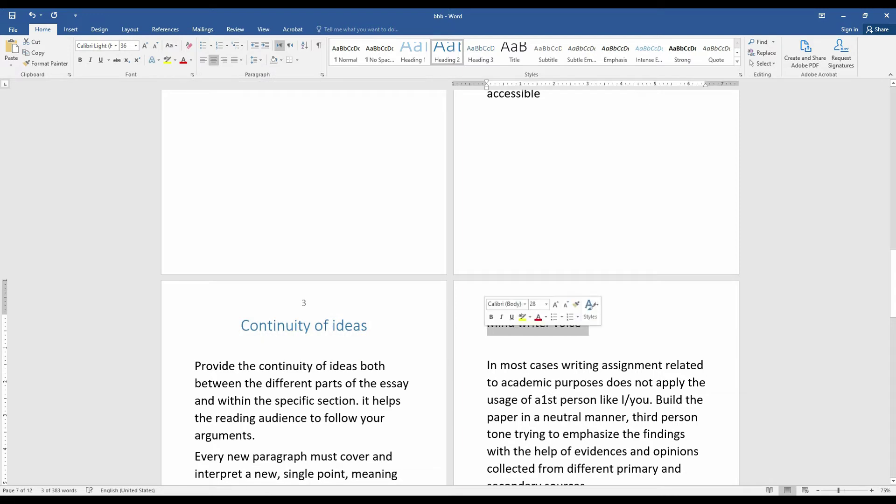
key(ctrl+alt+2)
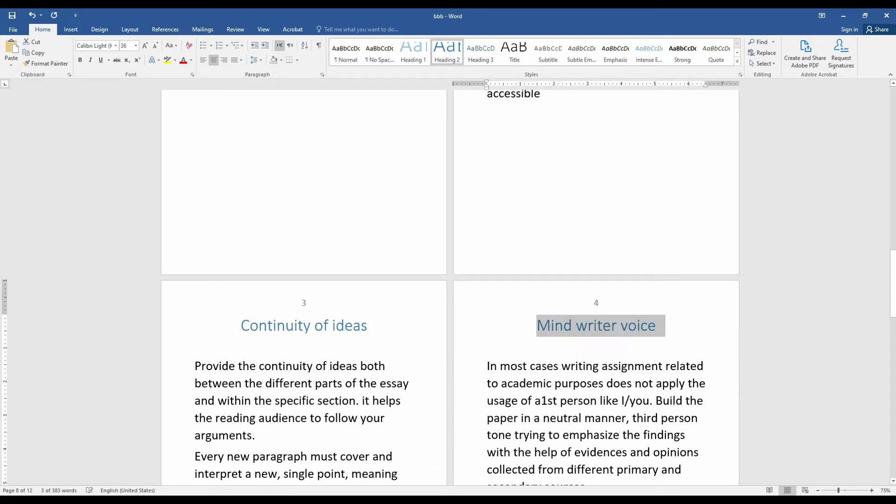
Apply the Heading 2 style to the "Bullet and numbering" and "Writing examples" titles on pages 5 and 6
scroll(450, 287, down, 6)
scroll(450, 287, down, 2)
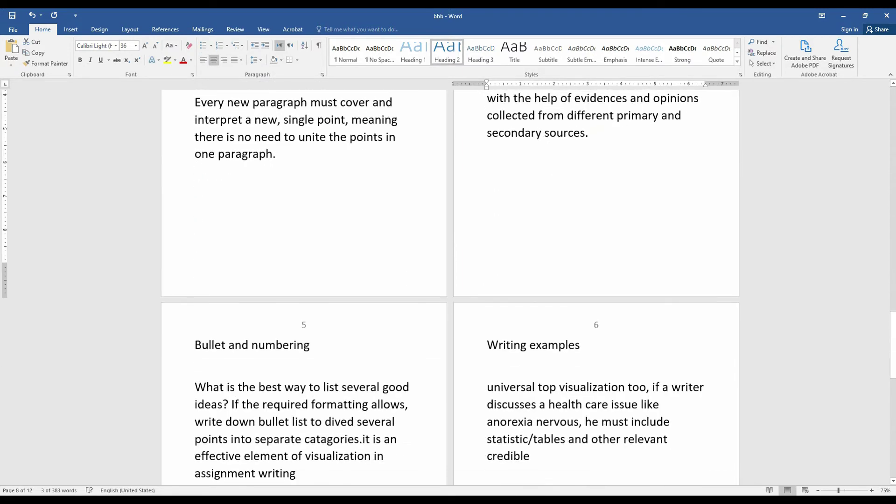
drag(317, 346, 195, 345)
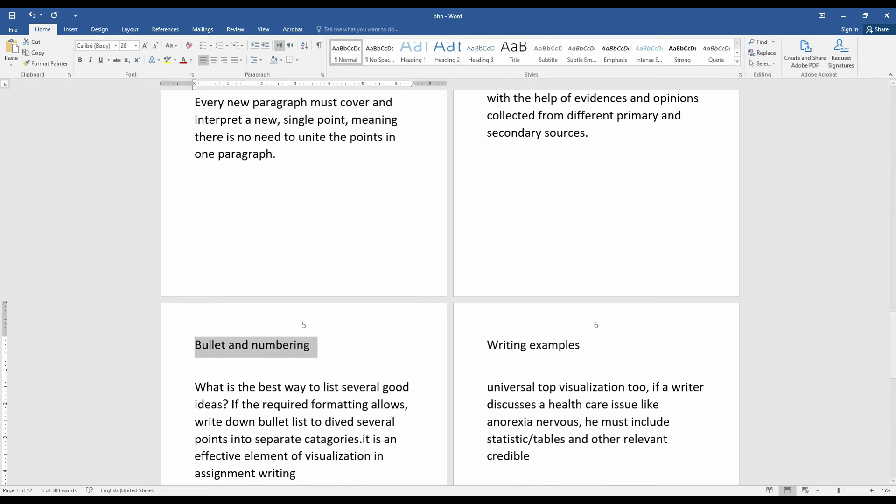
key(ctrl+alt+2)
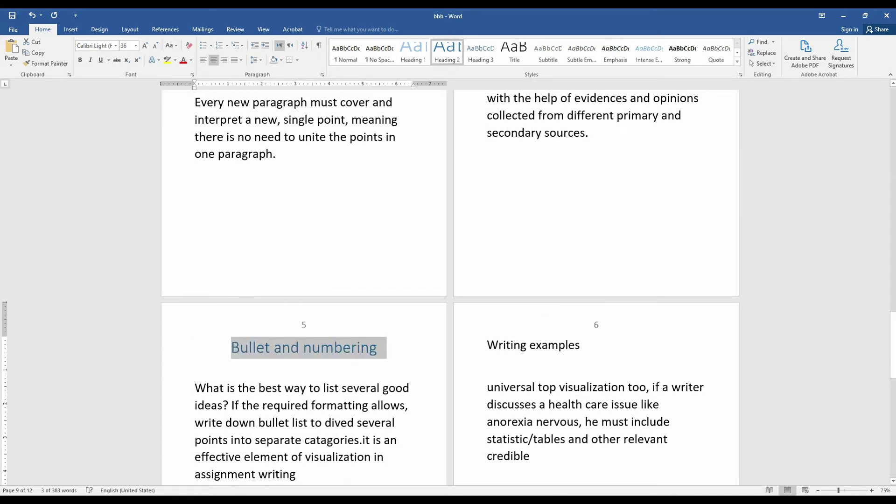
drag(581, 346, 487, 345)
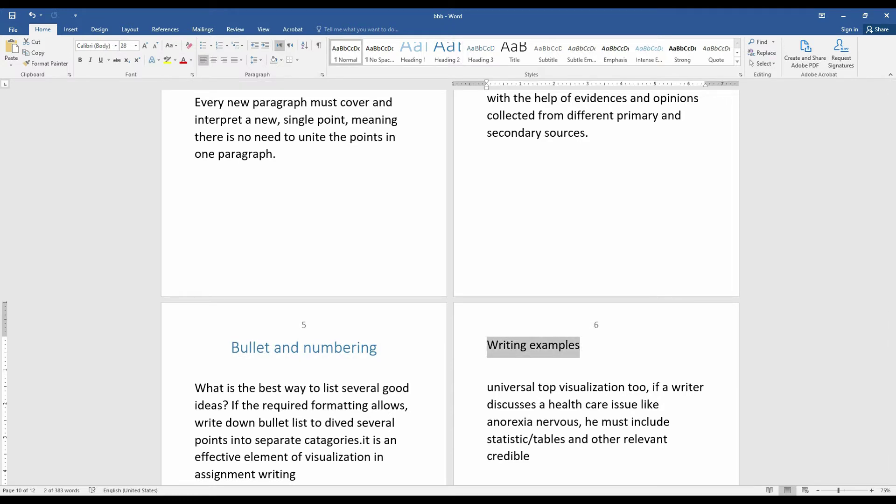
key(ctrl+alt+2)
Apply the Heading 2 style to the "word count" title on page 7
scroll(448, 280, down, 10)
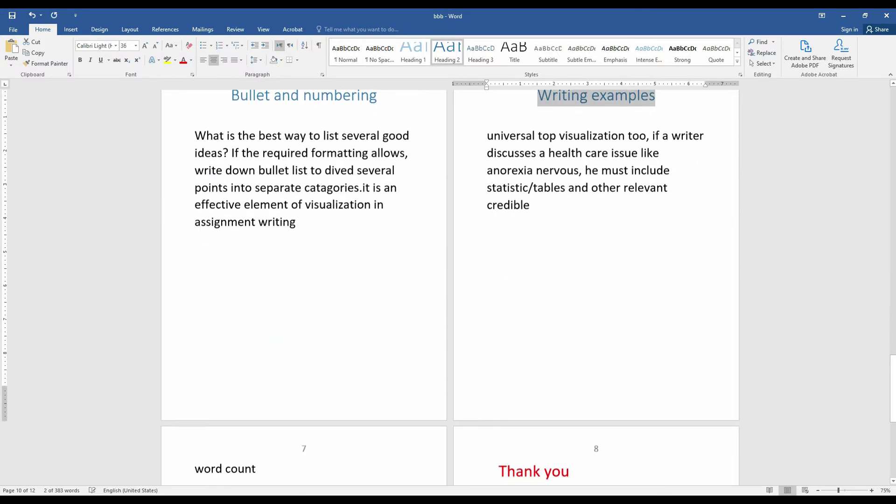
scroll(449, 280, down, 3)
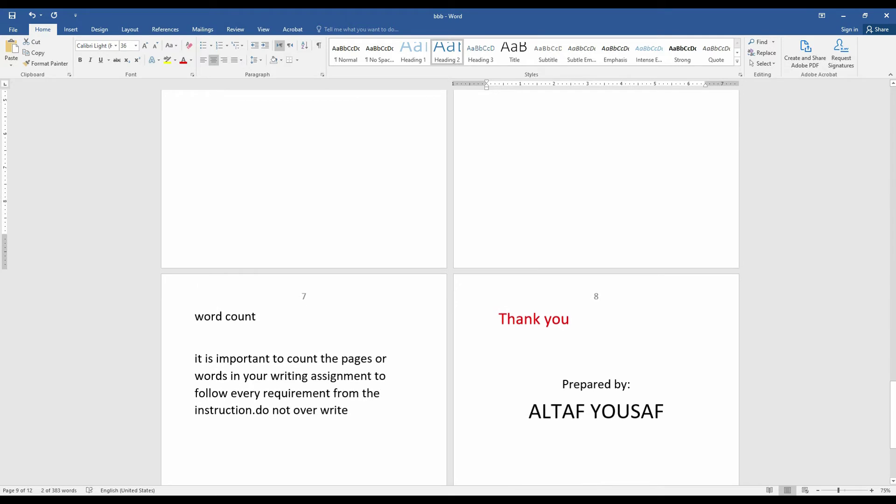
drag(256, 318, 195, 318)
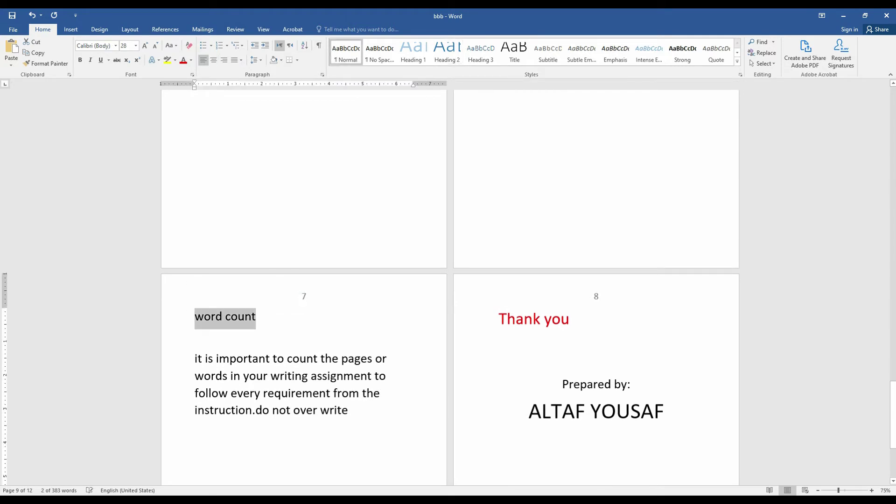
key(ctrl+alt+2)
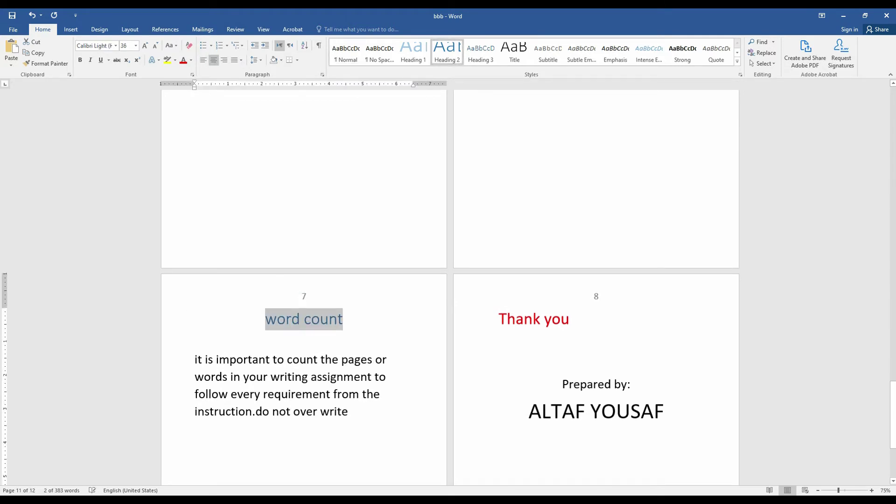
Review the styled section titles from page 7 back to the "Abstract" and "Acknowledge" pages
scroll(448, 280, up, 10)
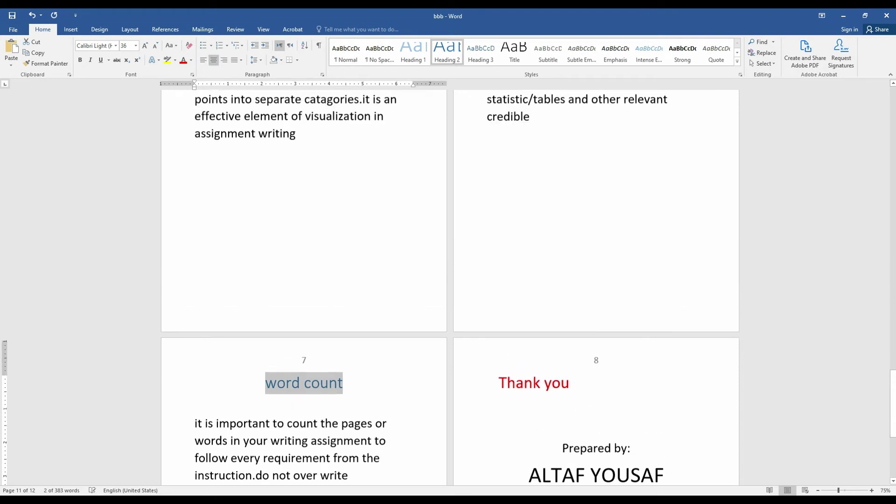
scroll(448, 280, up, 8)
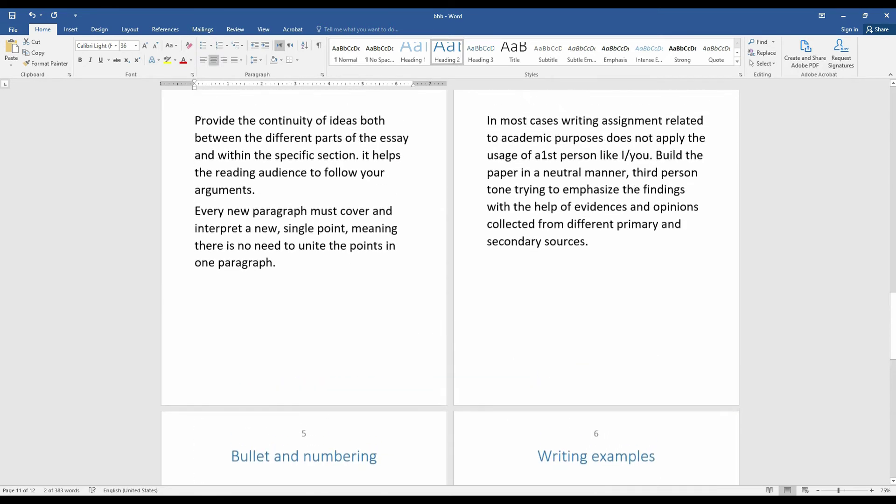
scroll(448, 280, up, 2)
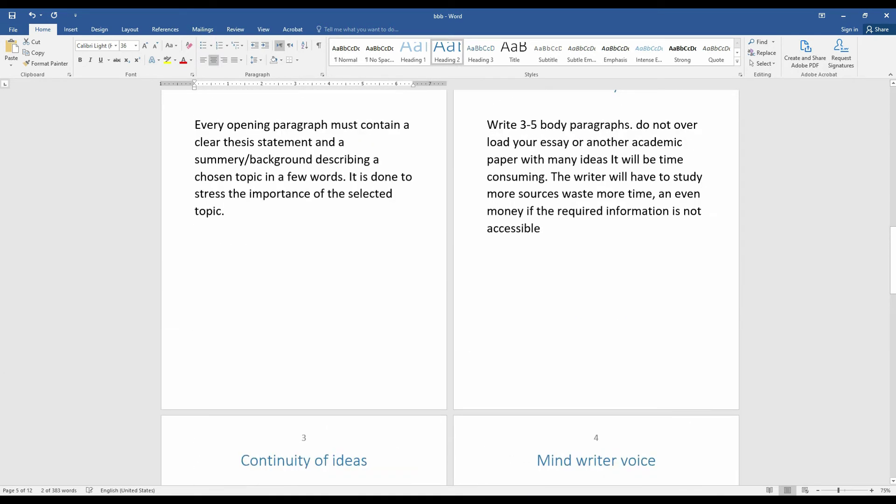
scroll(448, 280, up, 1)
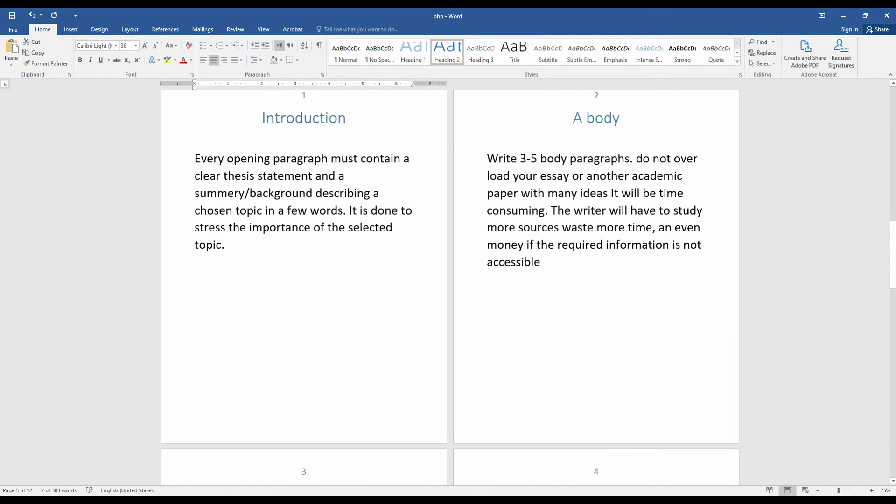
scroll(449, 280, up, 2)
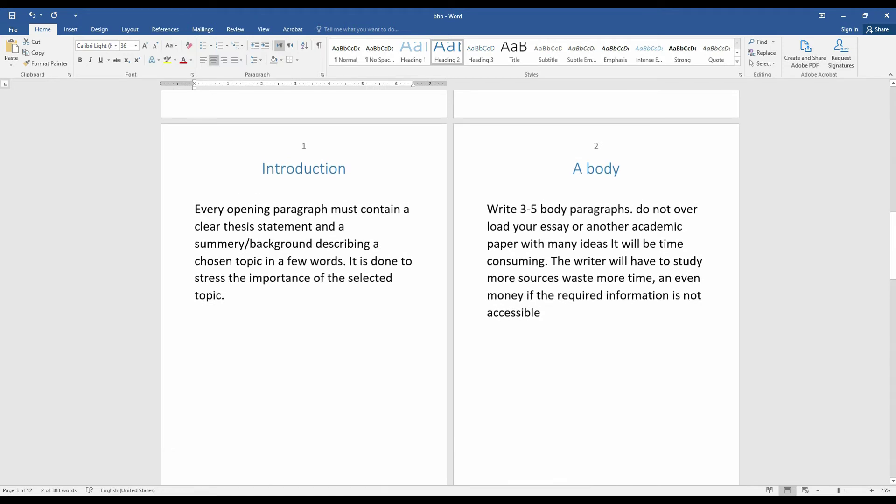
scroll(448, 280, down, 4)
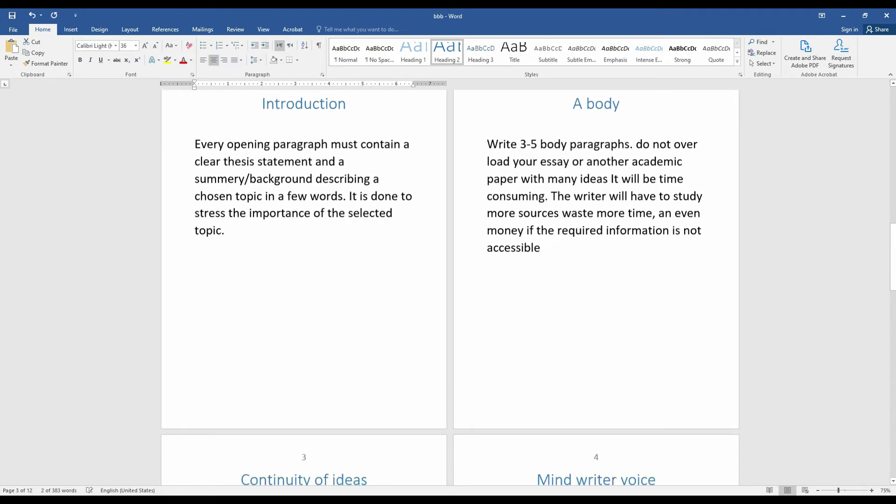
scroll(449, 280, up, 8)
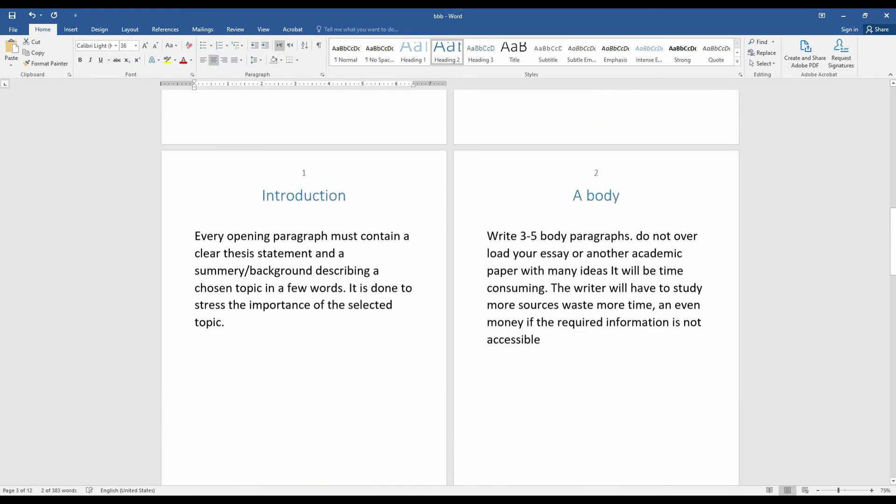
scroll(448, 281, up, 7)
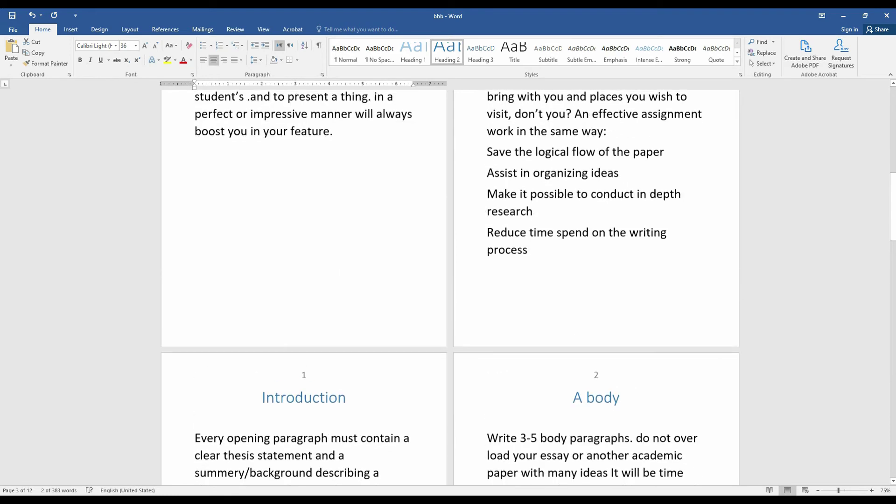
scroll(448, 280, down, 3)
scroll(448, 280, down, 2)
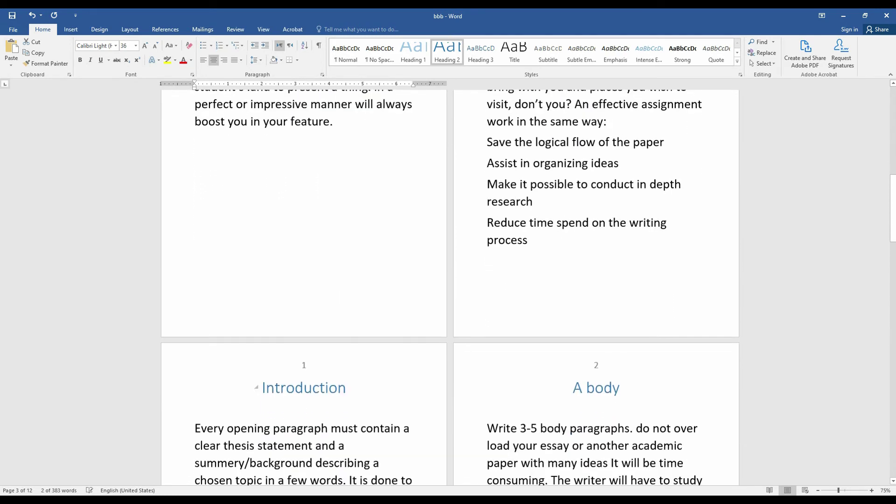
scroll(448, 280, up, 6)
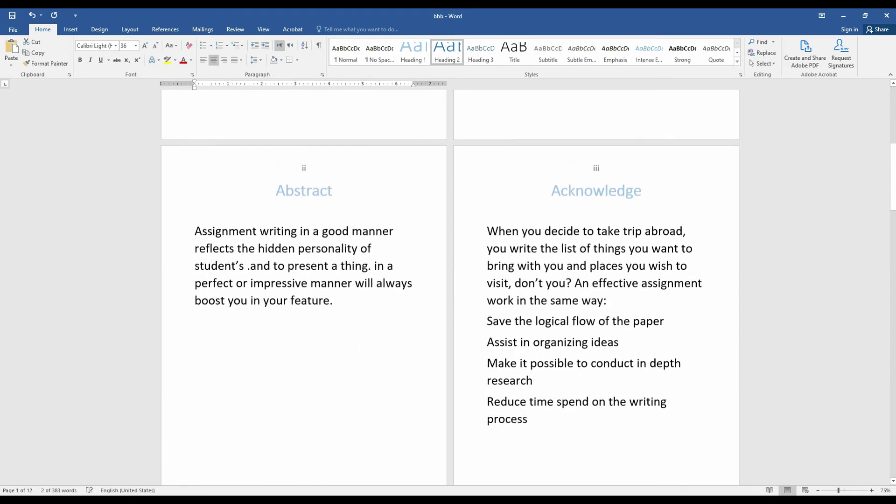
scroll(448, 280, up, 3)
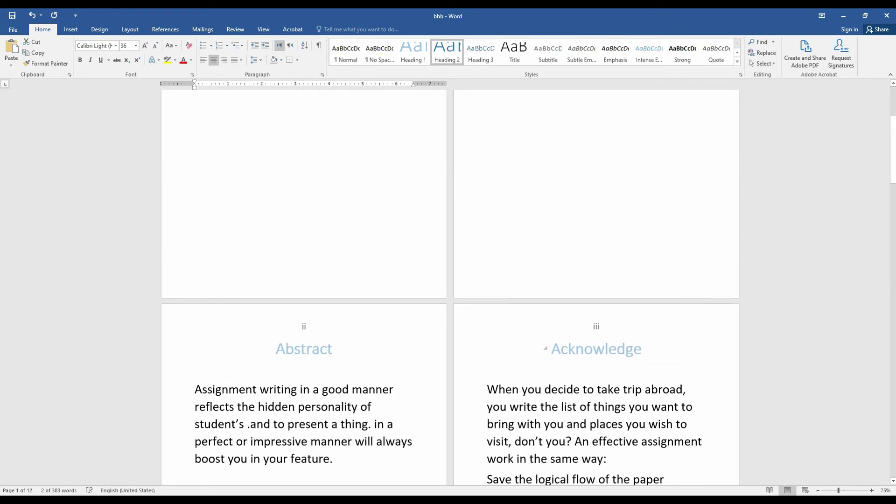
scroll(448, 280, down, 1)
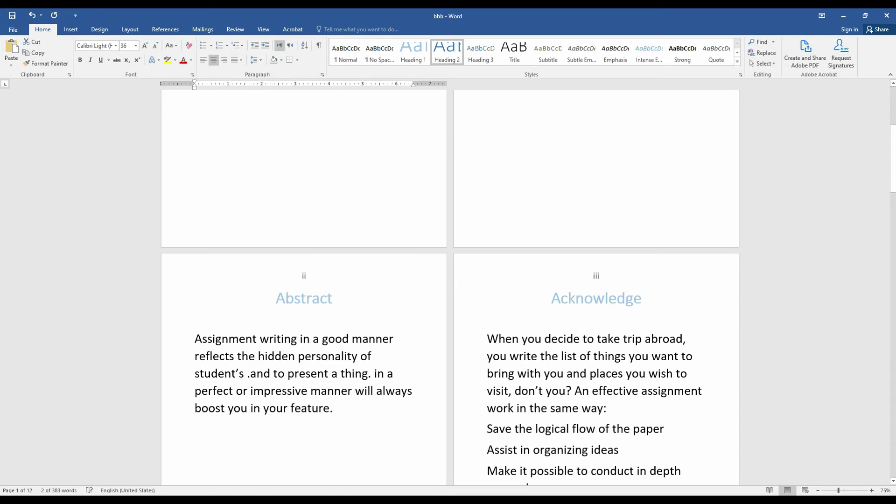
scroll(449, 280, down, 6)
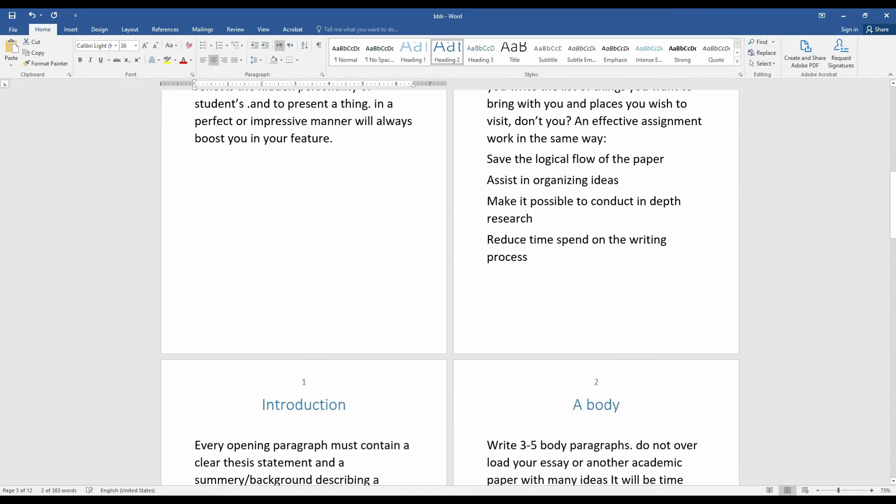
scroll(448, 280, down, 1)
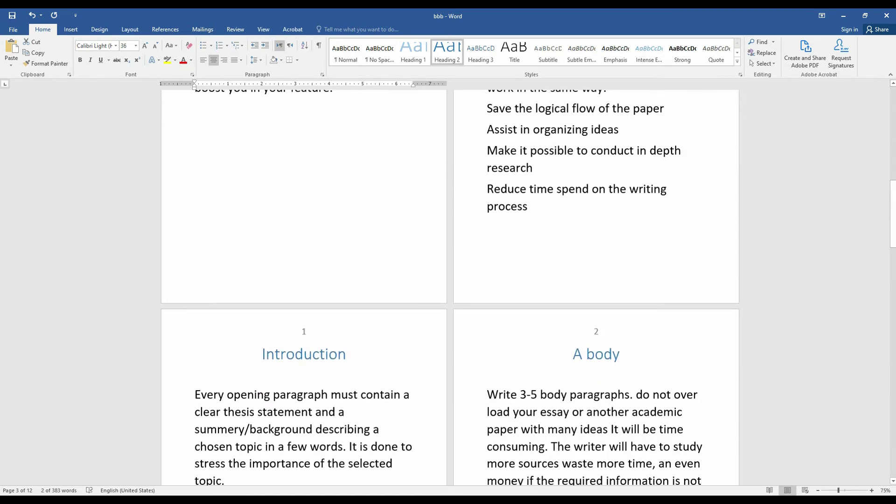
scroll(448, 280, down, 4)
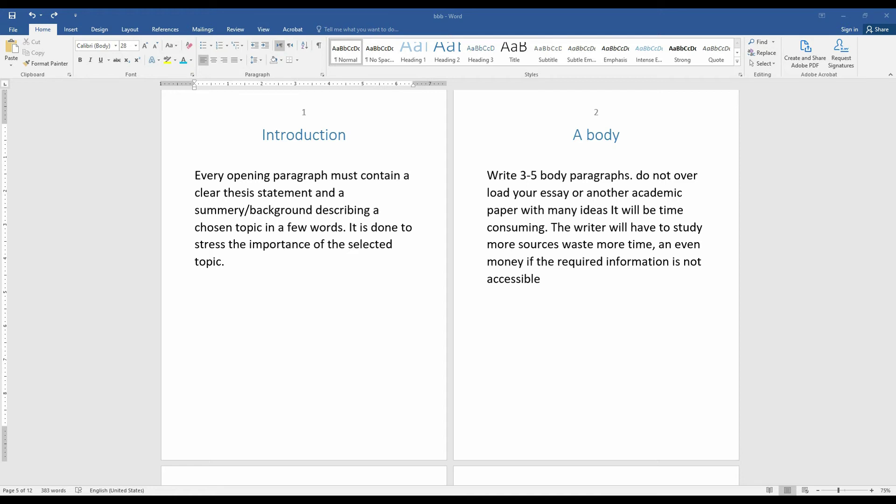
Open the header and footer of page 1 for editing and unlink the Section 3 footer from the previous section
scroll(450, 280, up, 1)
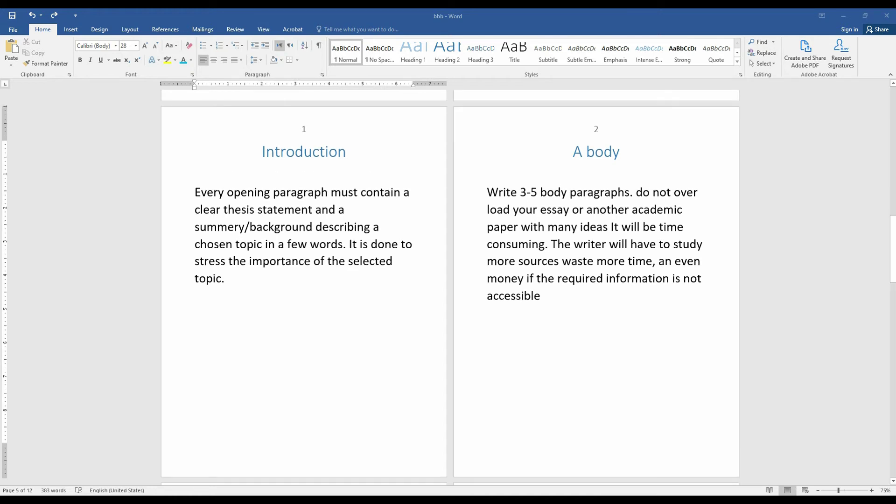
double_click(304, 129)
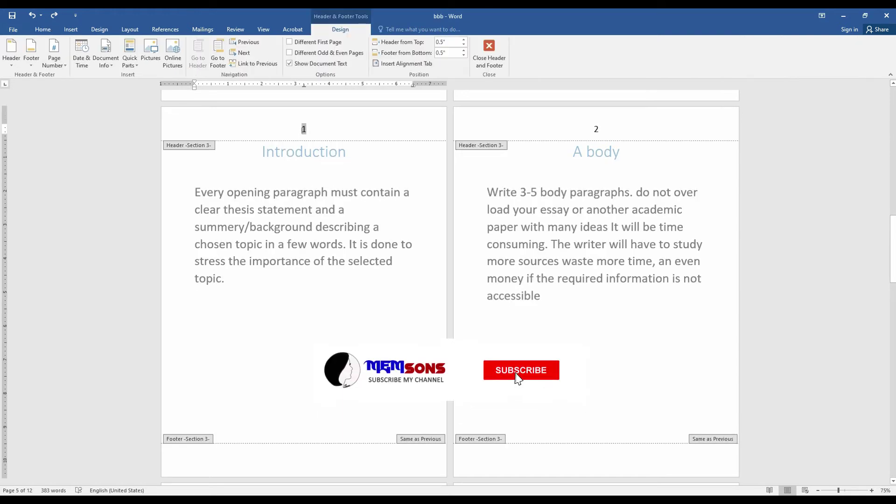
scroll(450, 280, down, 2)
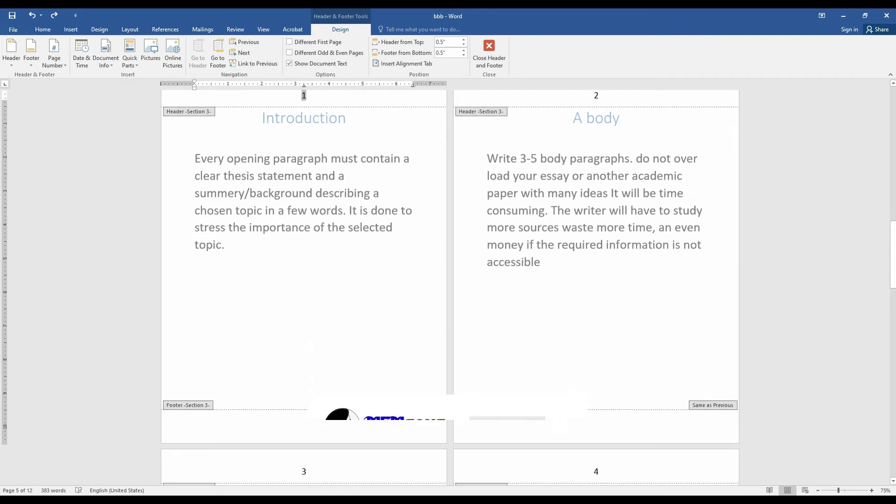
click(194, 424)
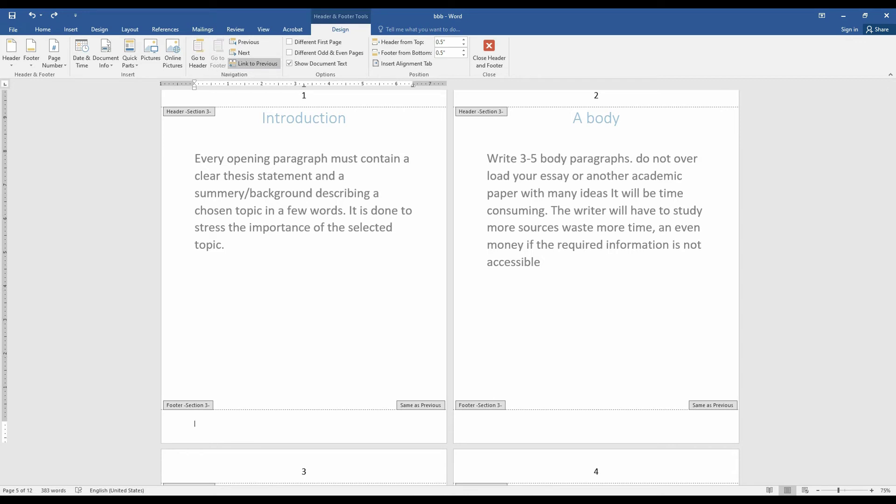
click(253, 64)
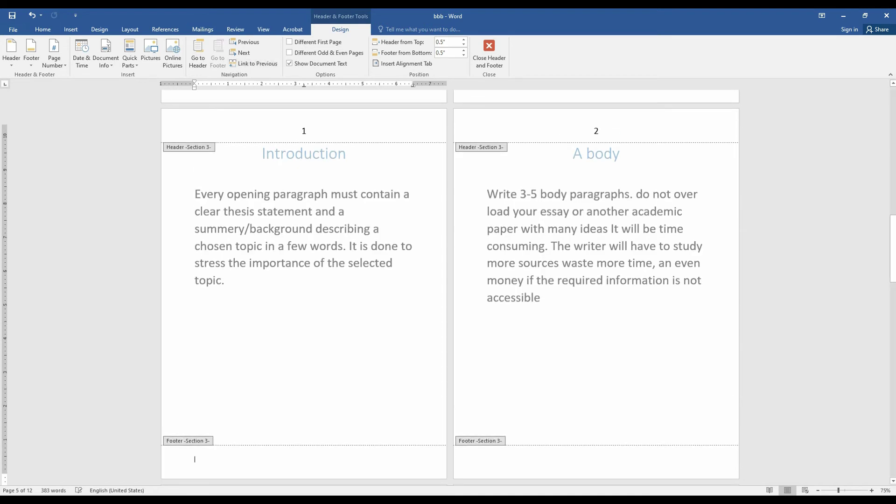
scroll(528, 281, up, 3)
scroll(527, 280, down, 2)
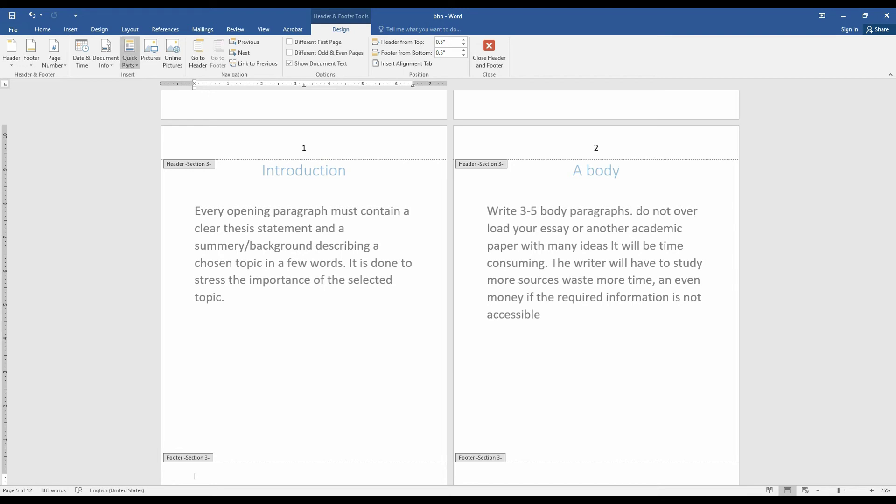
Insert a StyleRef field based on the Heading 2 style into the Section 3 footer
click(130, 53)
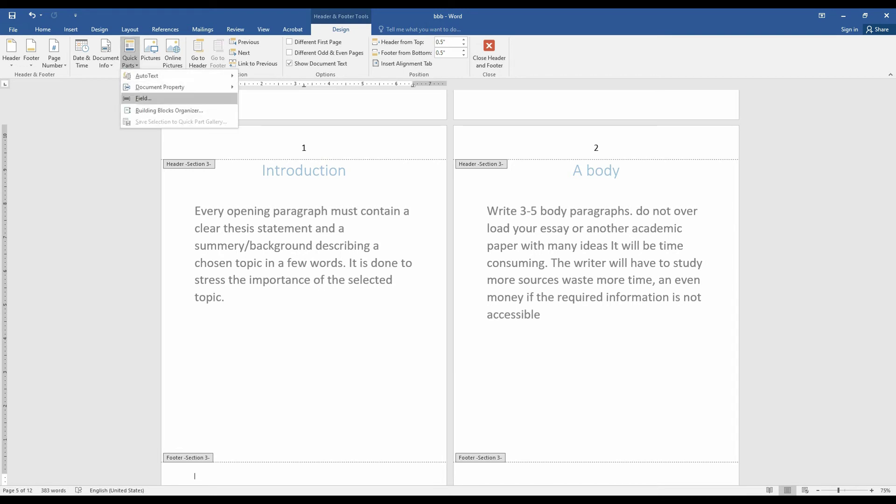
click(143, 98)
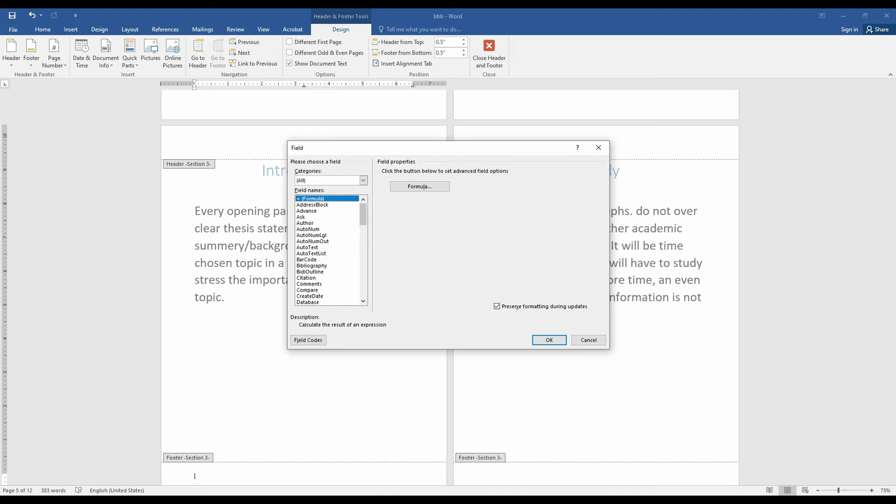
scroll(329, 249, down, 6)
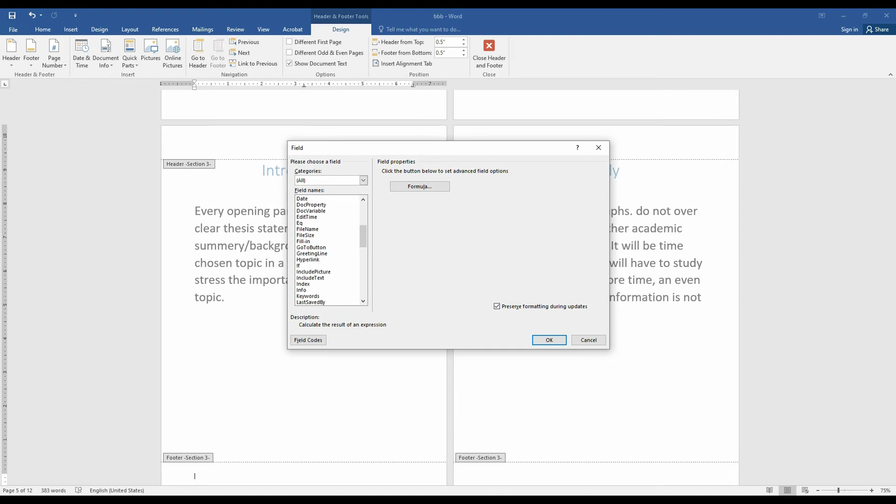
scroll(329, 250, down, 3)
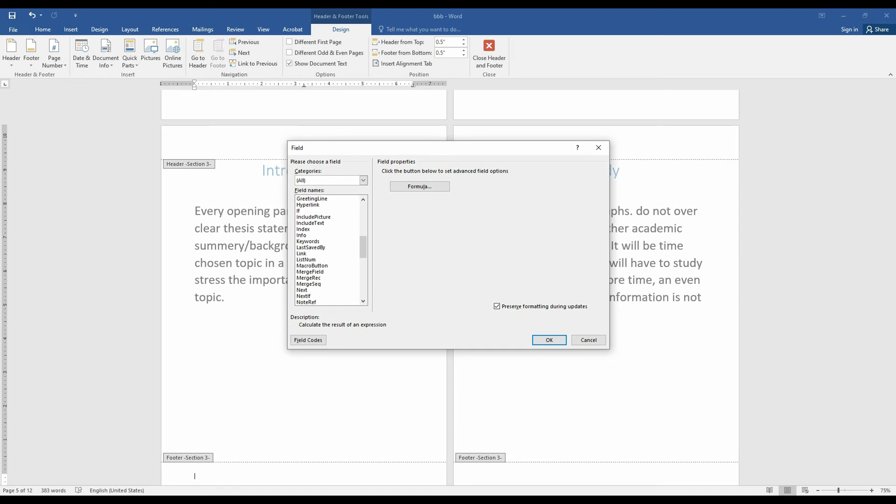
scroll(329, 250, down, 10)
click(317, 242)
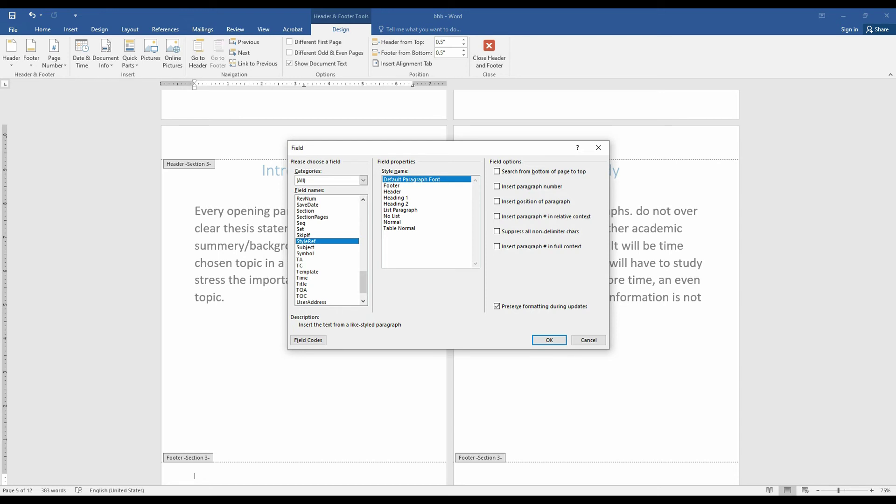
click(396, 204)
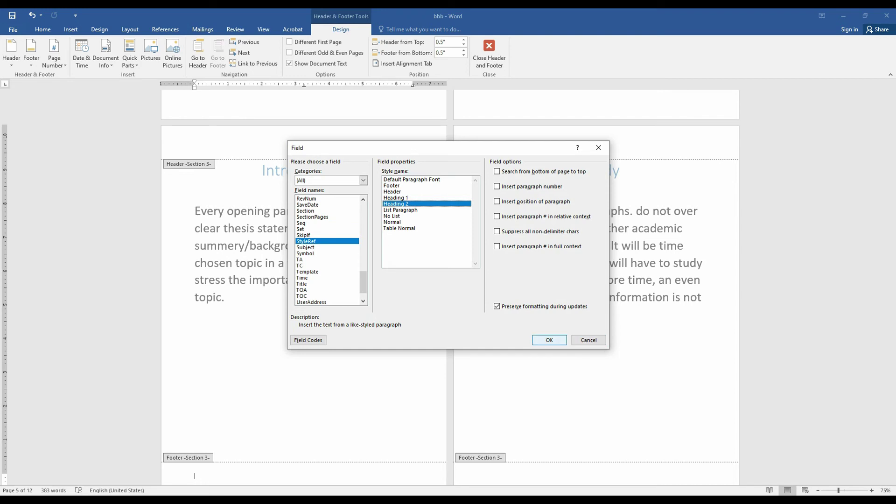
click(549, 340)
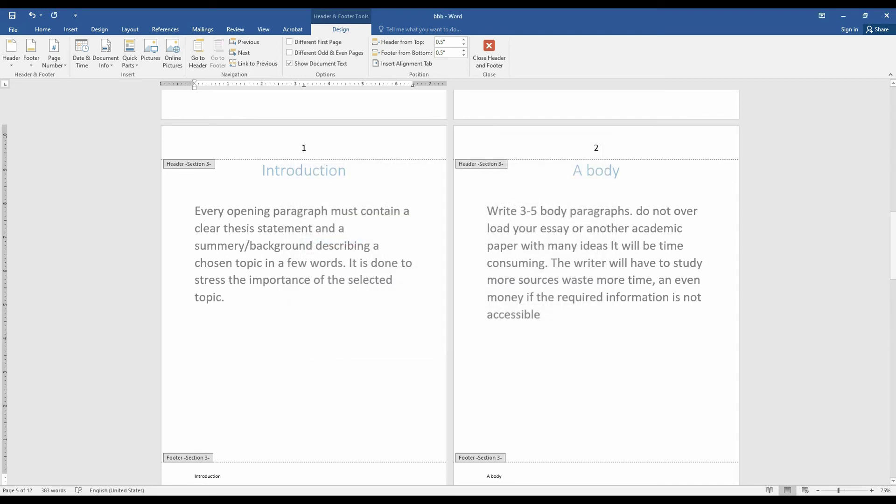
Color the heading reference text in the Section 3 footer on page 1 turquoise
scroll(449, 287, down, 2)
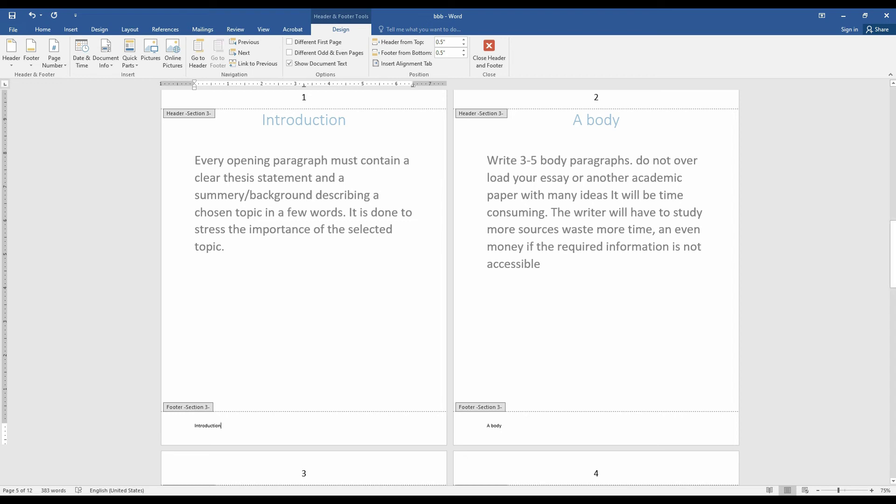
scroll(448, 287, up, 10)
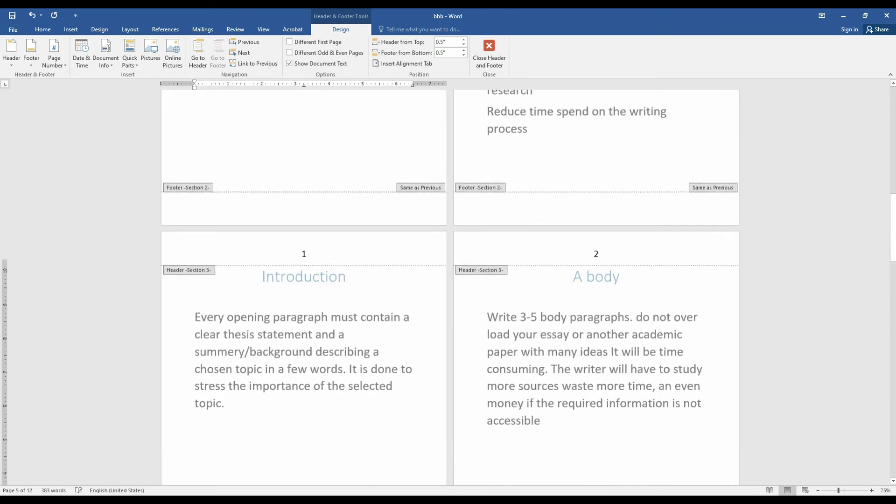
scroll(449, 288, up, 5)
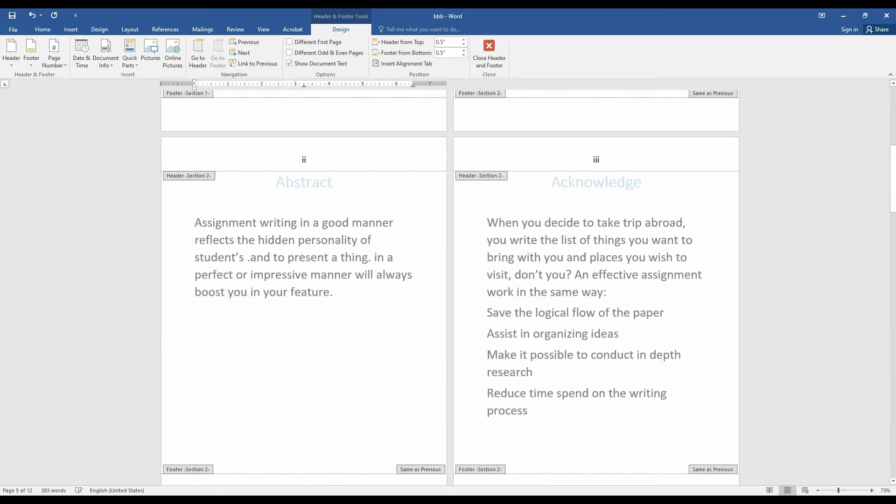
scroll(448, 288, down, 9)
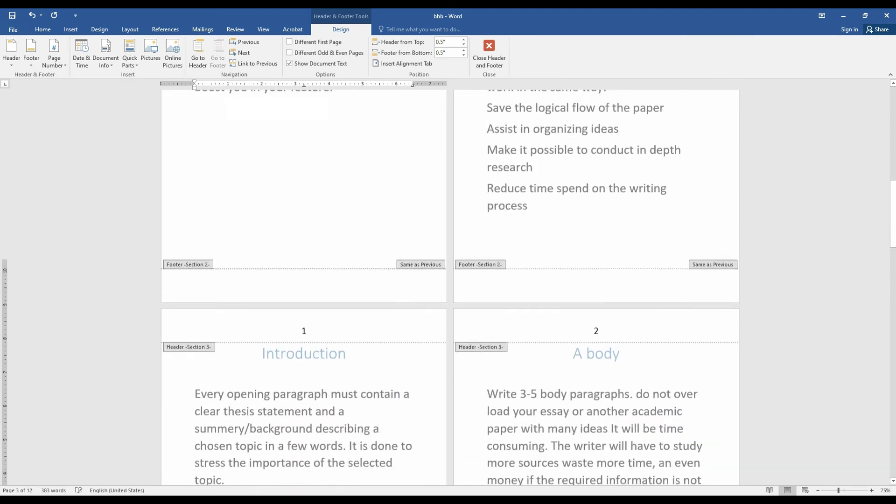
scroll(448, 288, down, 5)
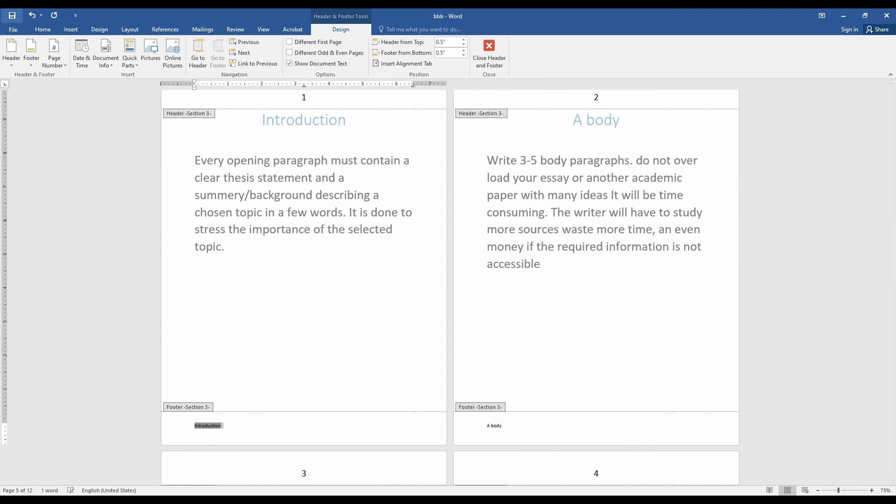
click(43, 29)
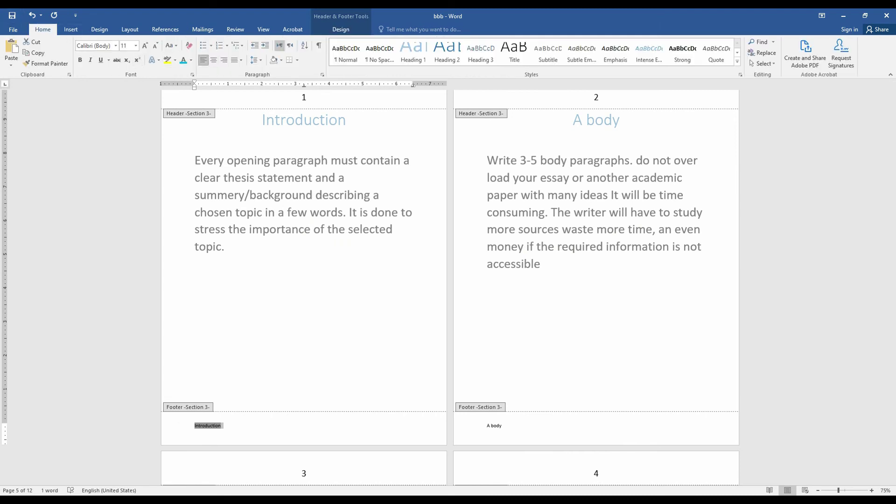
click(184, 60)
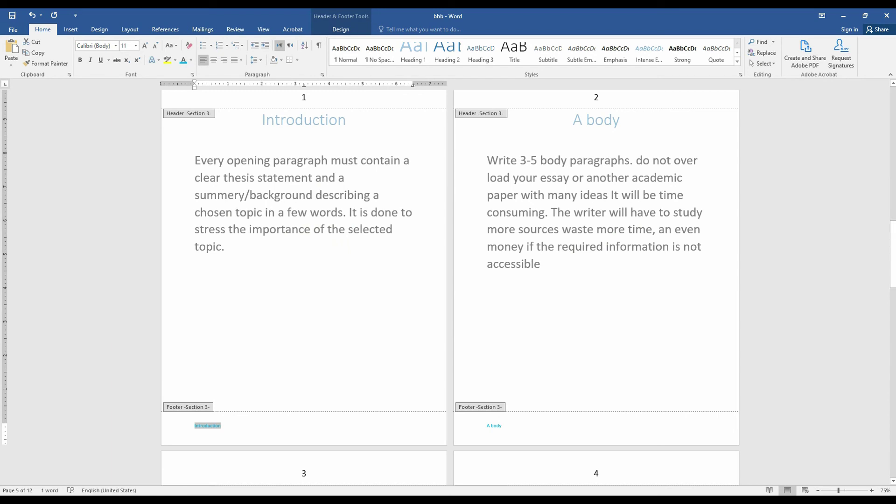
Enlarge the Section 3 footer text to 22 pt and leave footer editing
key(ctrl+shift+period)
key(ctrl+shift+period)
key(ctrl+shift+period)
key(ctrl+shift+period)
key(ctrl+shift+period)
key(ctrl+shift+period)
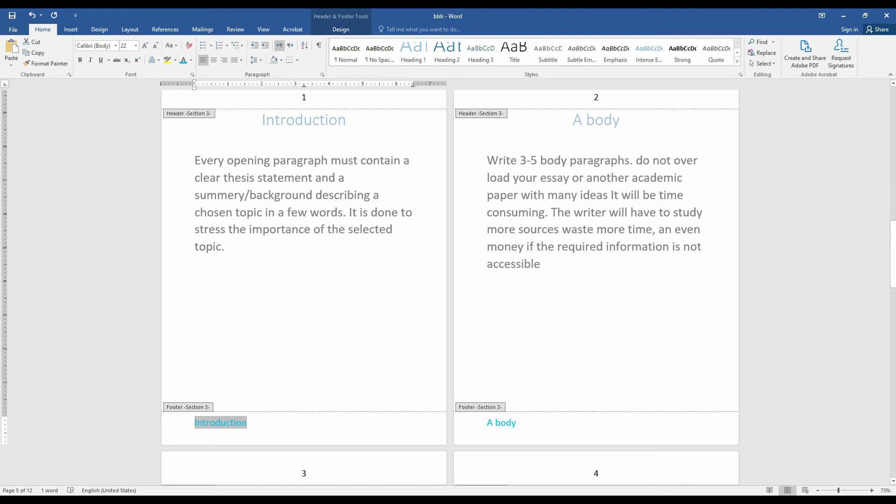
key(Escape)
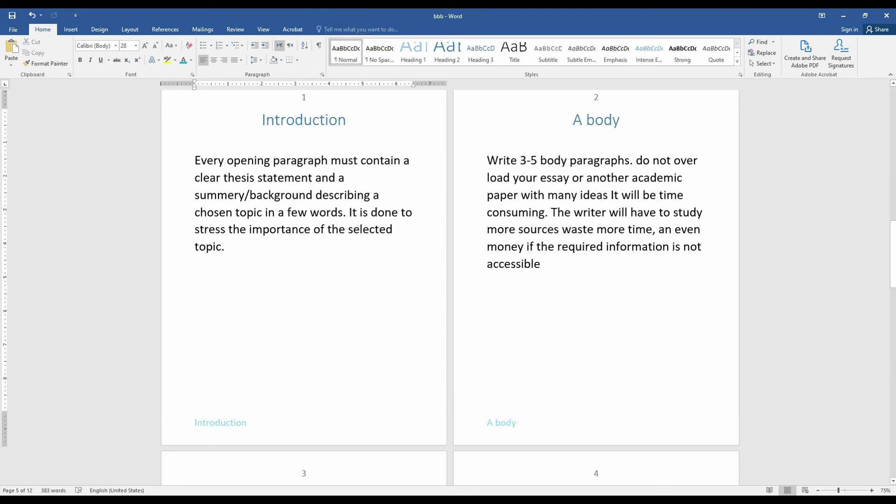
Check the footers from the title page and front matter through main-body pages 1 to 4
scroll(448, 280, up, 5)
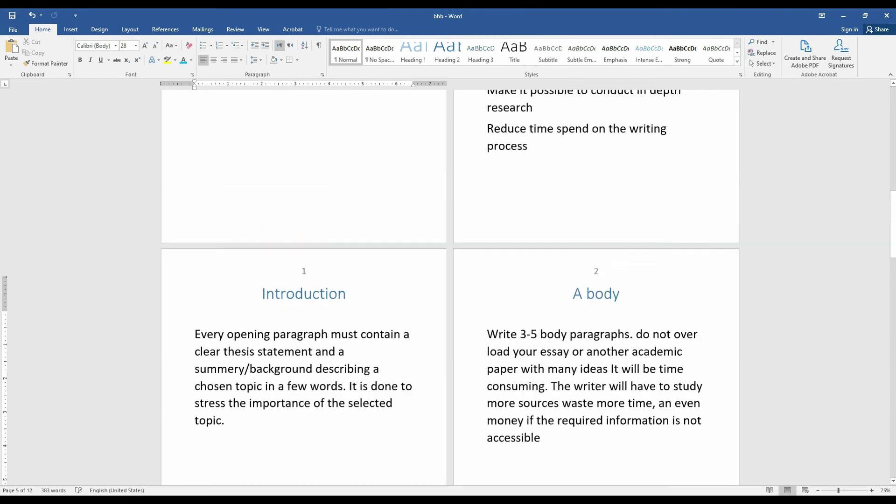
scroll(448, 280, up, 9)
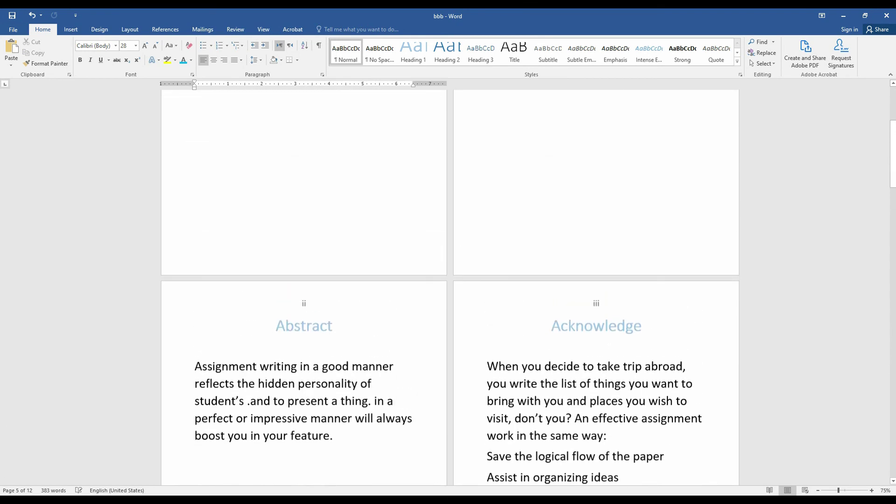
scroll(449, 280, up, 2)
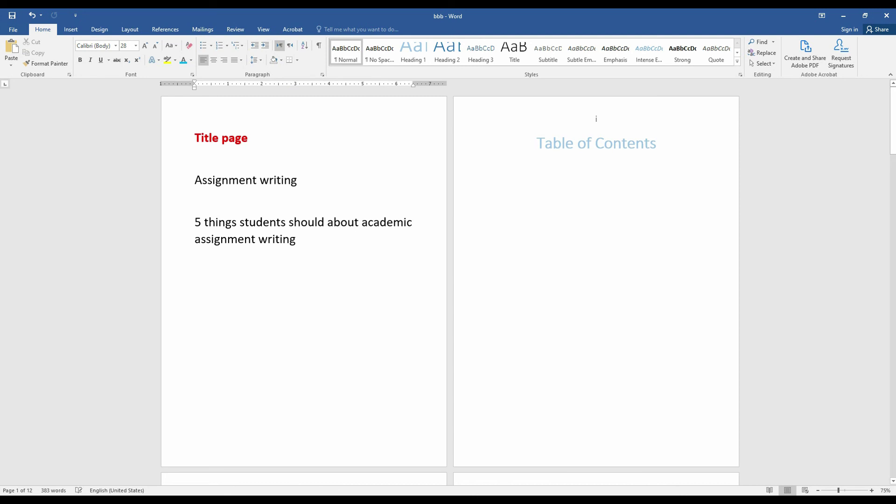
scroll(448, 280, down, 5)
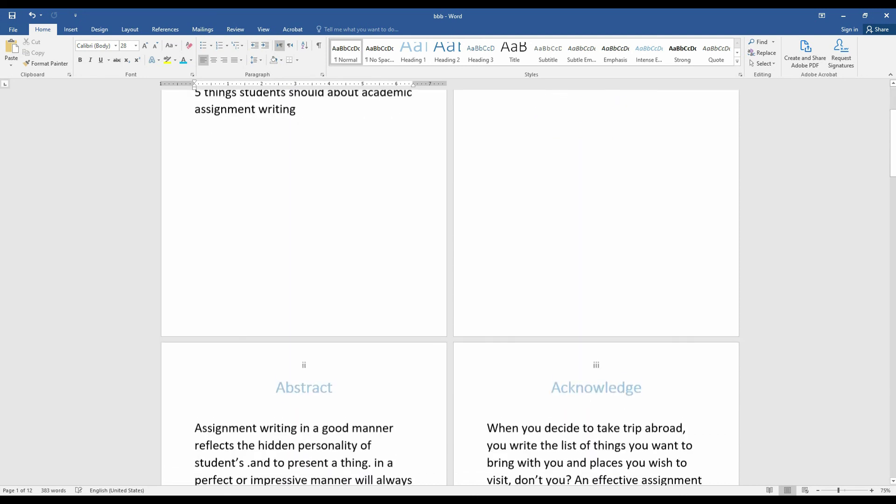
scroll(448, 280, down, 3)
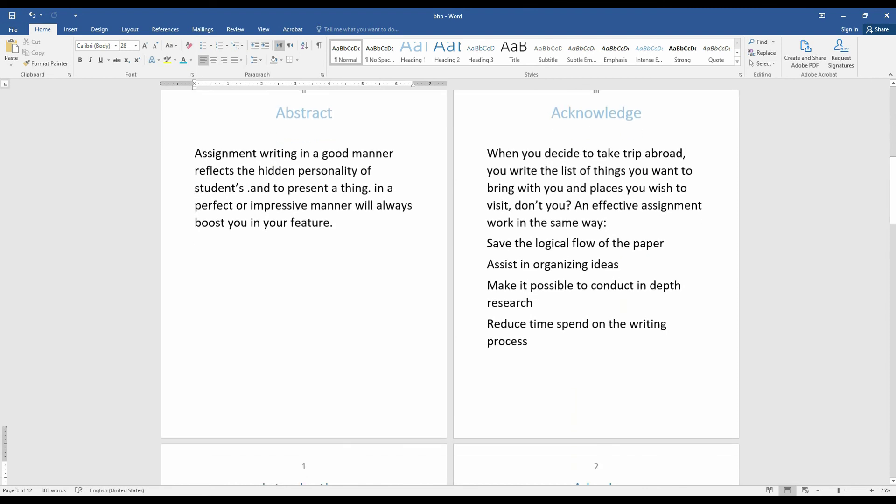
scroll(448, 280, down, 5)
scroll(448, 280, down, 2)
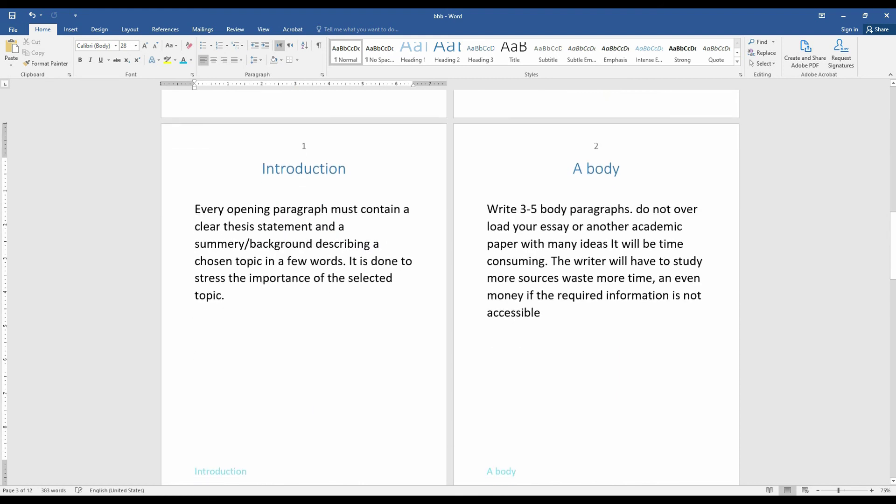
scroll(448, 280, down, 2)
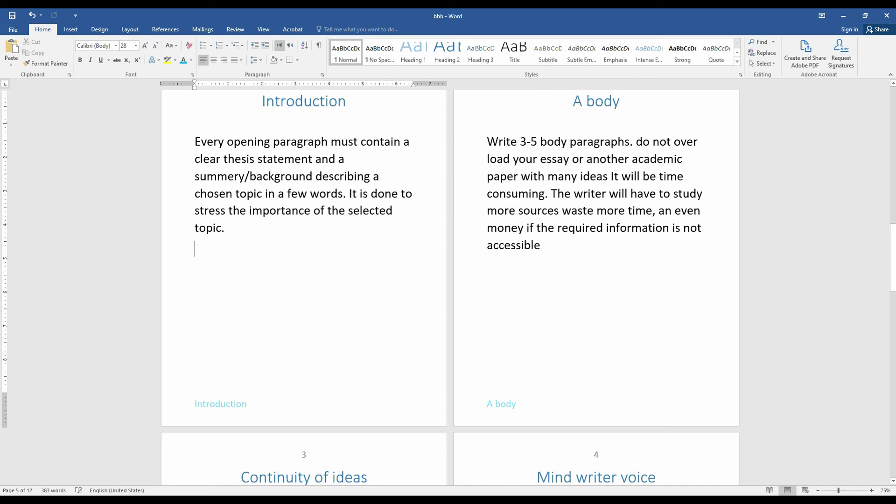
scroll(448, 280, down, 8)
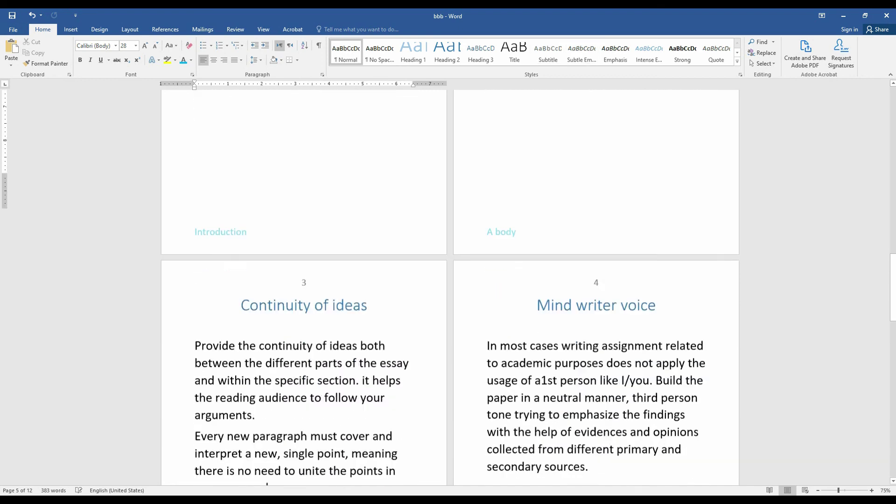
scroll(449, 281, down, 4)
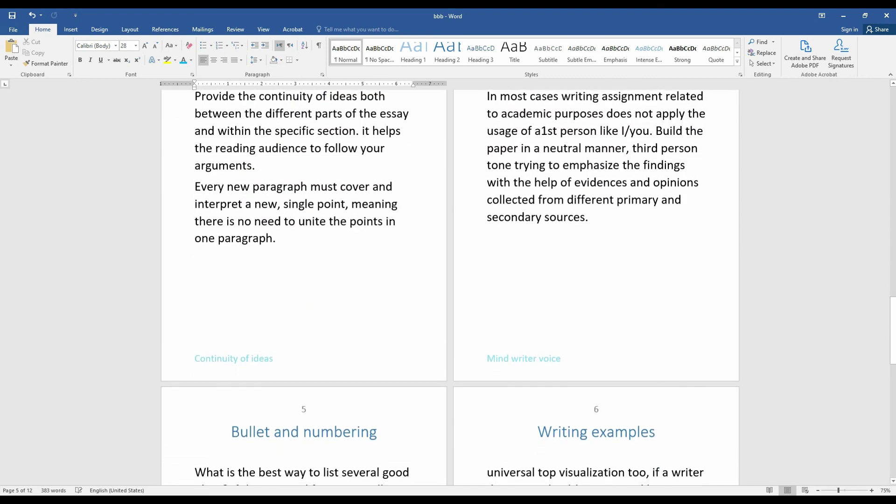